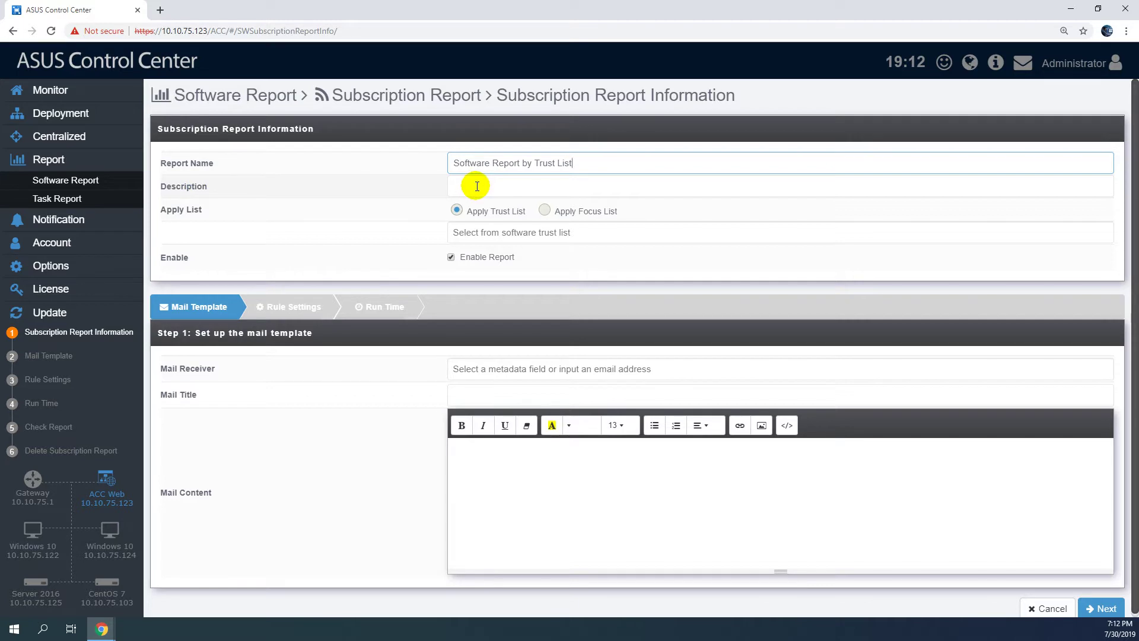
Step: Enter the description "Show all application but ignore known application from trust list" and apply the Web Browser trust list
left_click(473, 187)
type("Show all application but ignore known application from trust list")
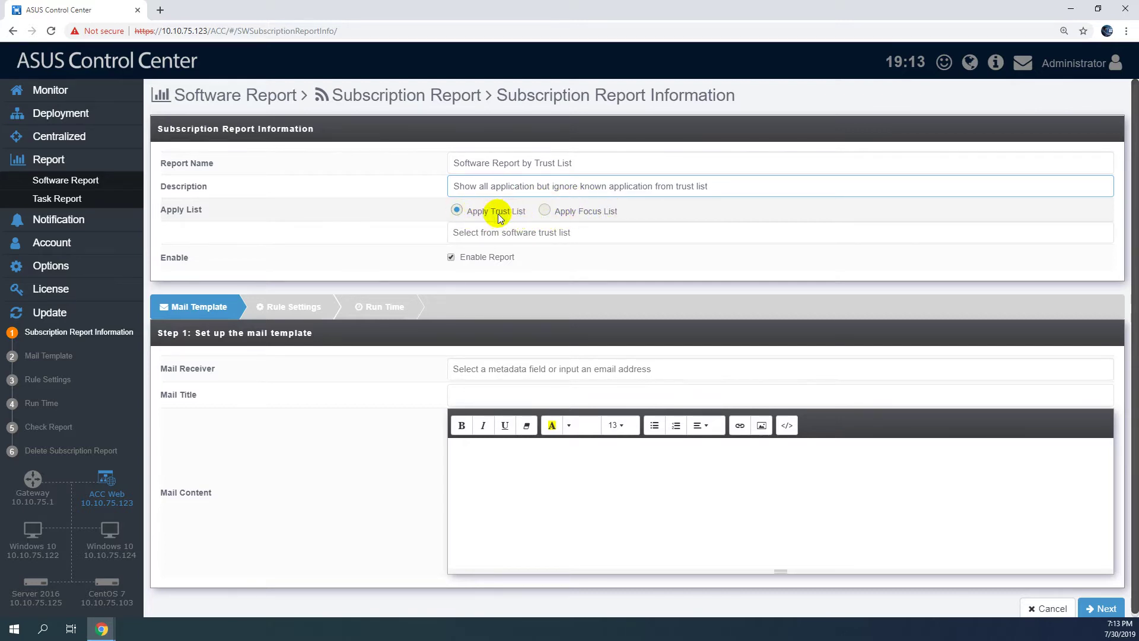
left_click(513, 228)
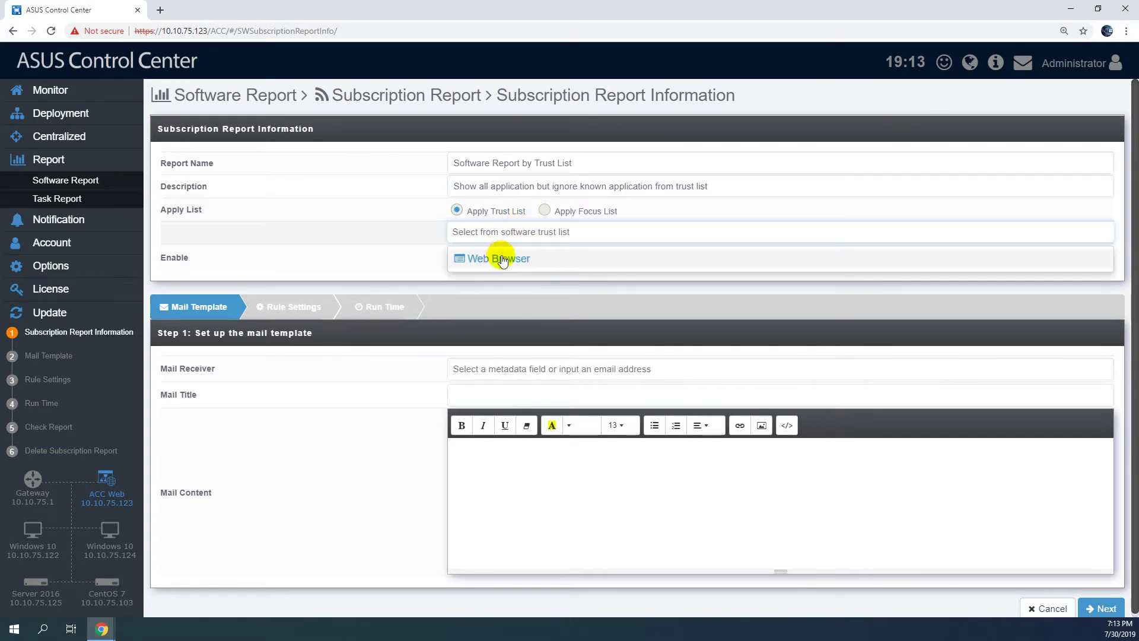
left_click(502, 259)
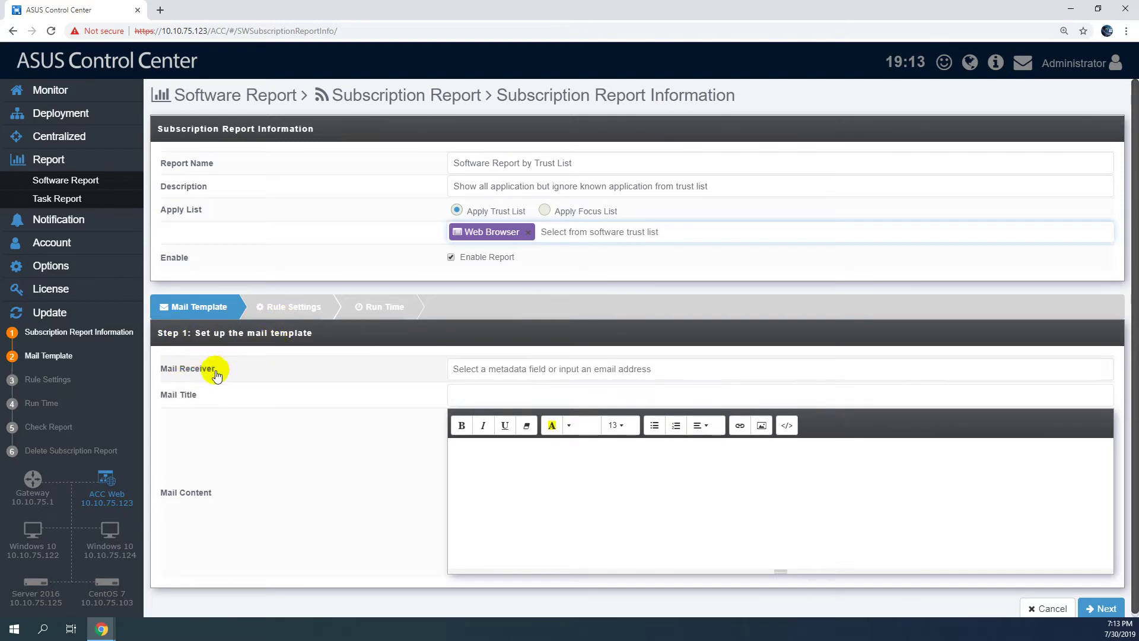
Step: Set the Director metadata field as the report's mail receiver
left_click(488, 369)
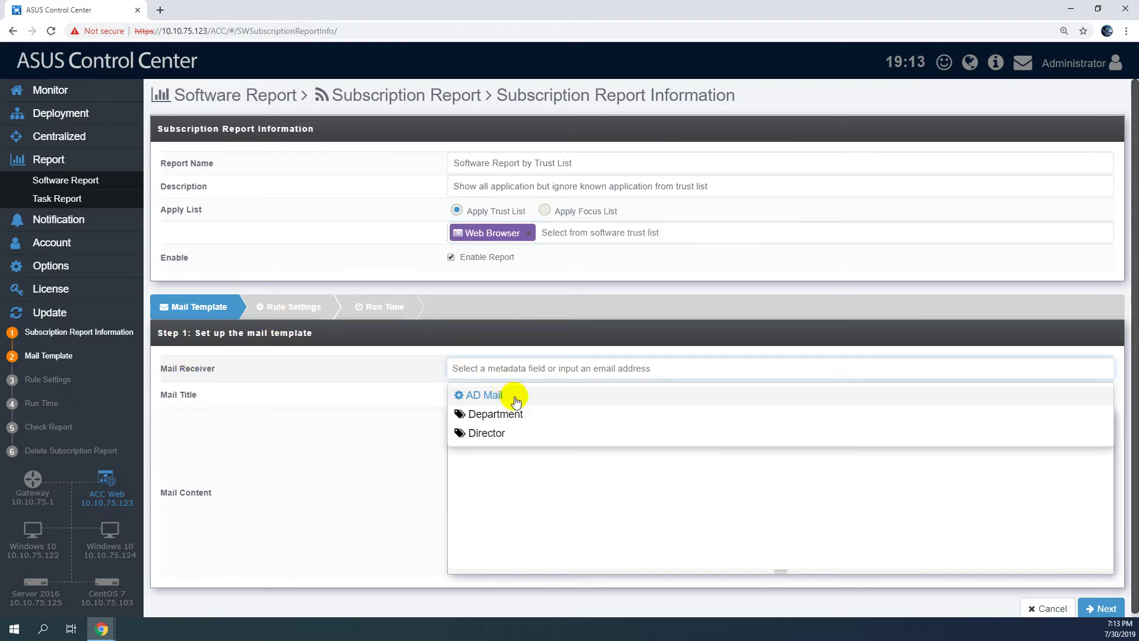
left_click(519, 437)
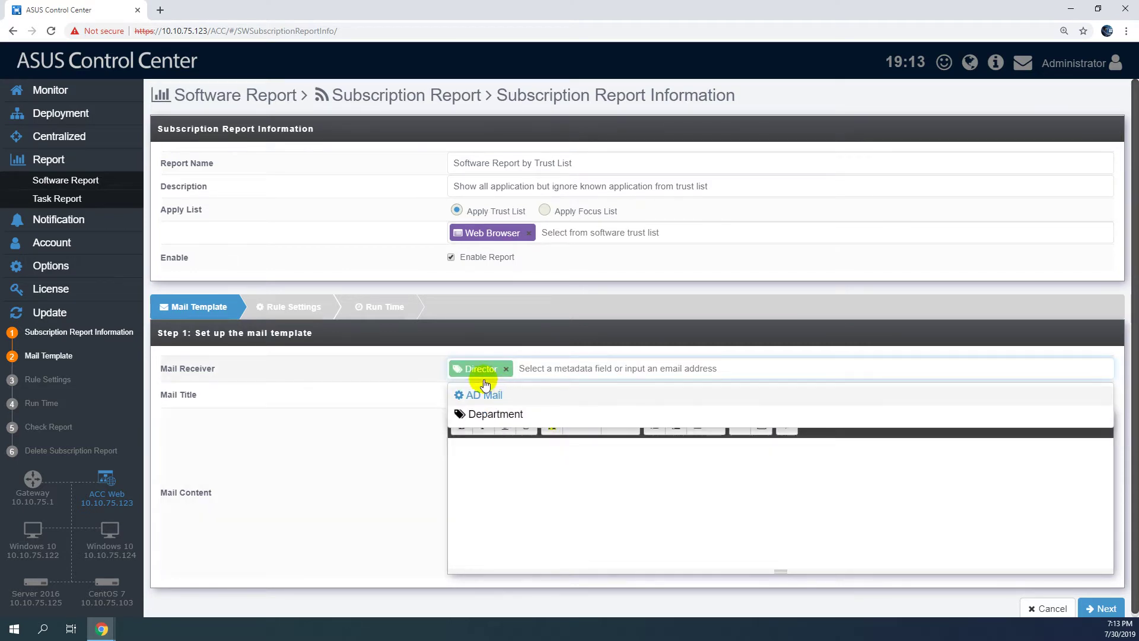
left_click(422, 372)
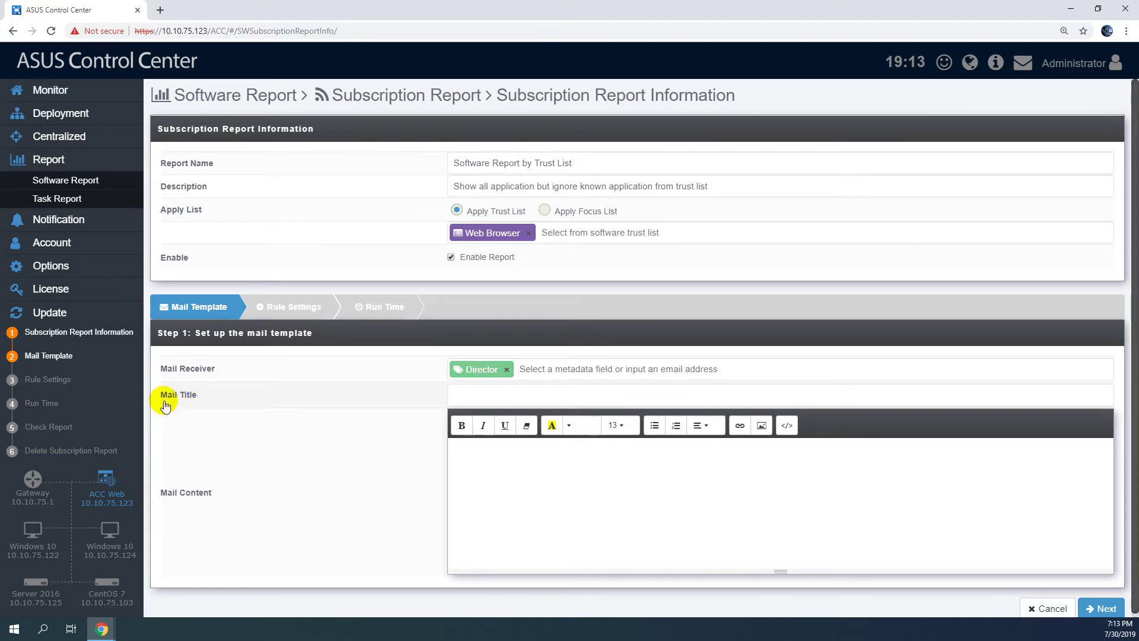
Step: Title the mail "Department's Software Report" and write a body saying the Trust List is applied and applications must follow company policy, ending "Best Regards"
left_click(497, 398)
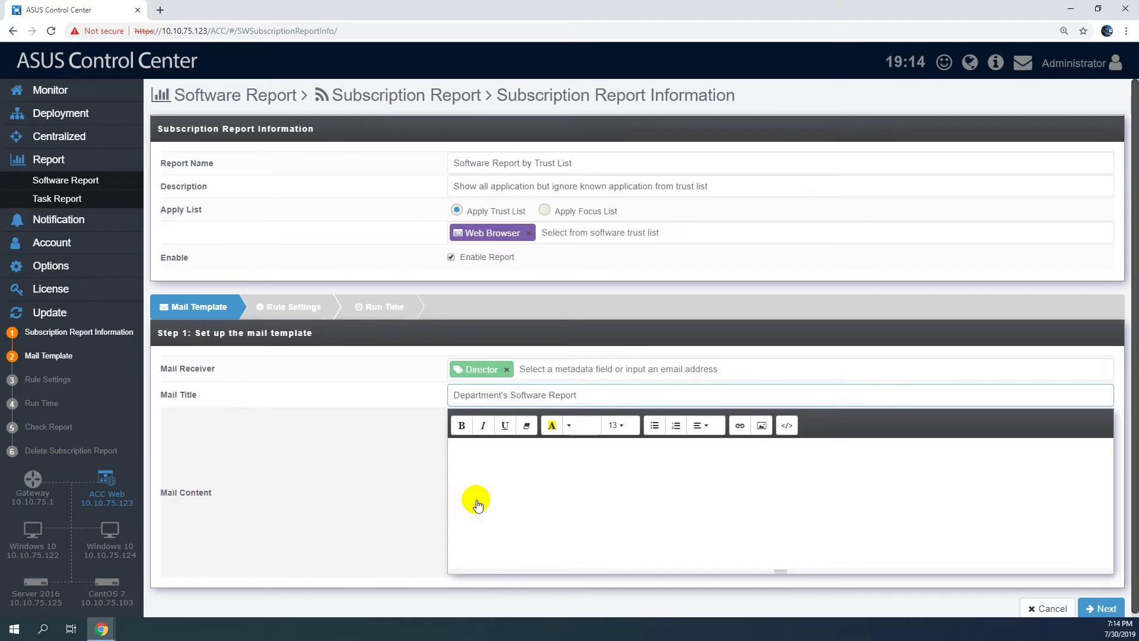
left_click(548, 497)
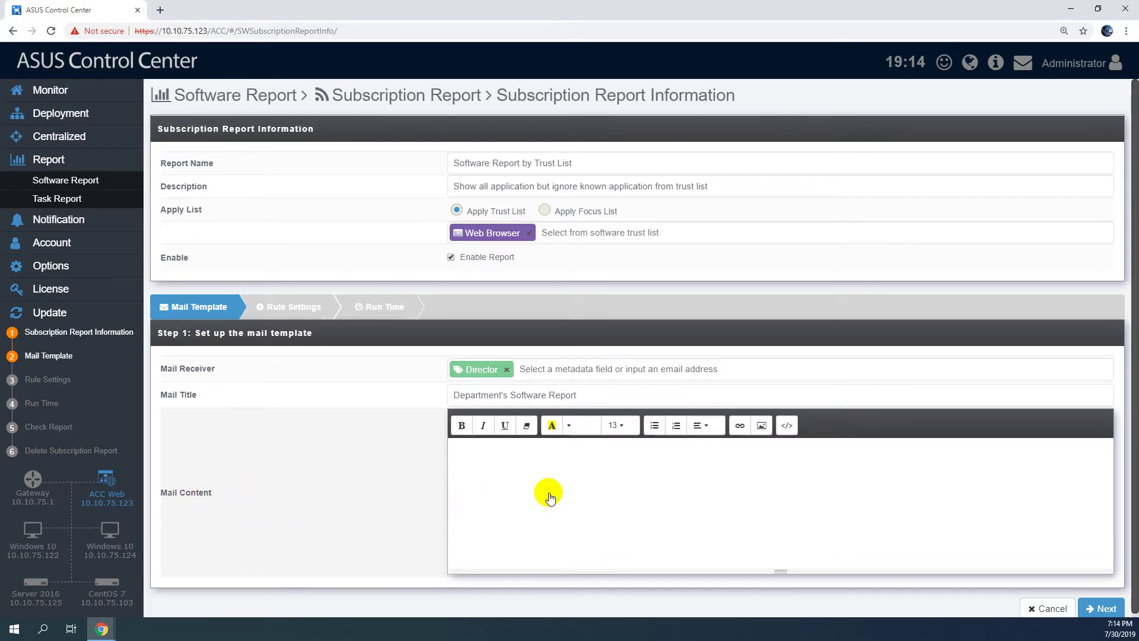
type("Dear Direct,  Trust List is applied to this report, And your department's software report as below. Please ensure these application is followed company's policy.  Best Regards,")
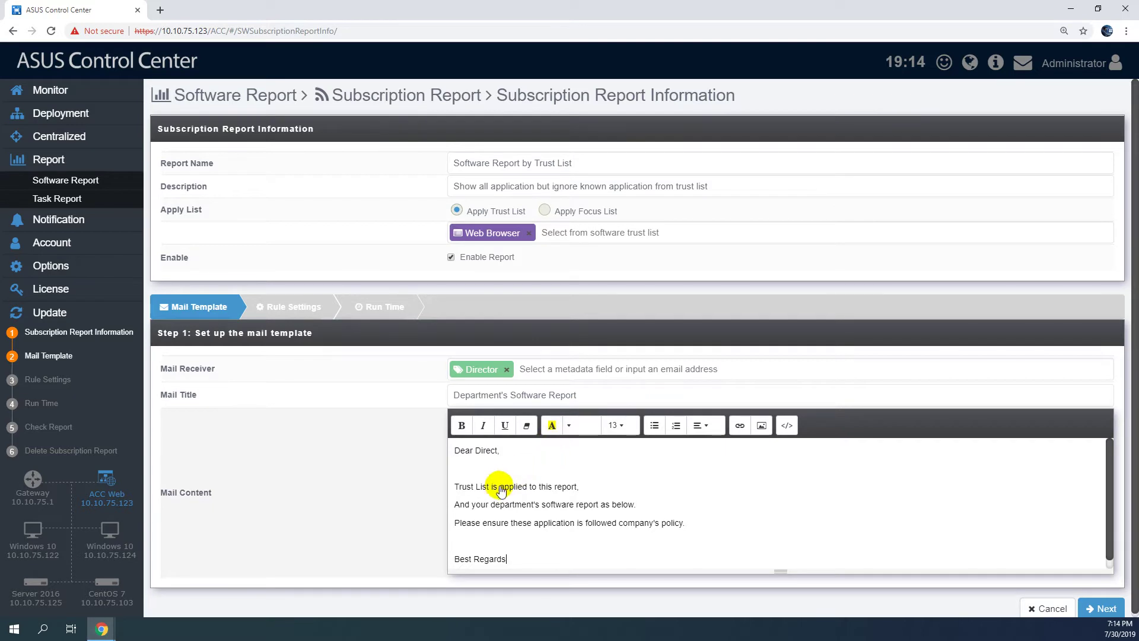
Step: Make "Trust List" bold and underlined in the mail body, and highlight the company policy sentence in yellow
left_click_drag(470, 492, 433, 470)
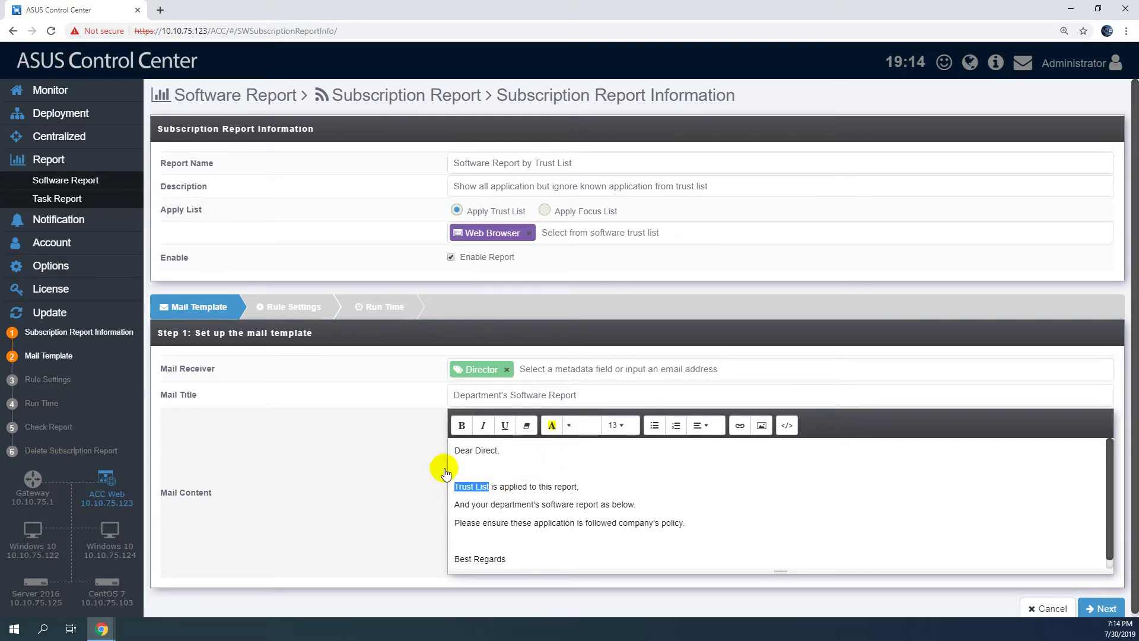
left_click(464, 432)
left_click(504, 427)
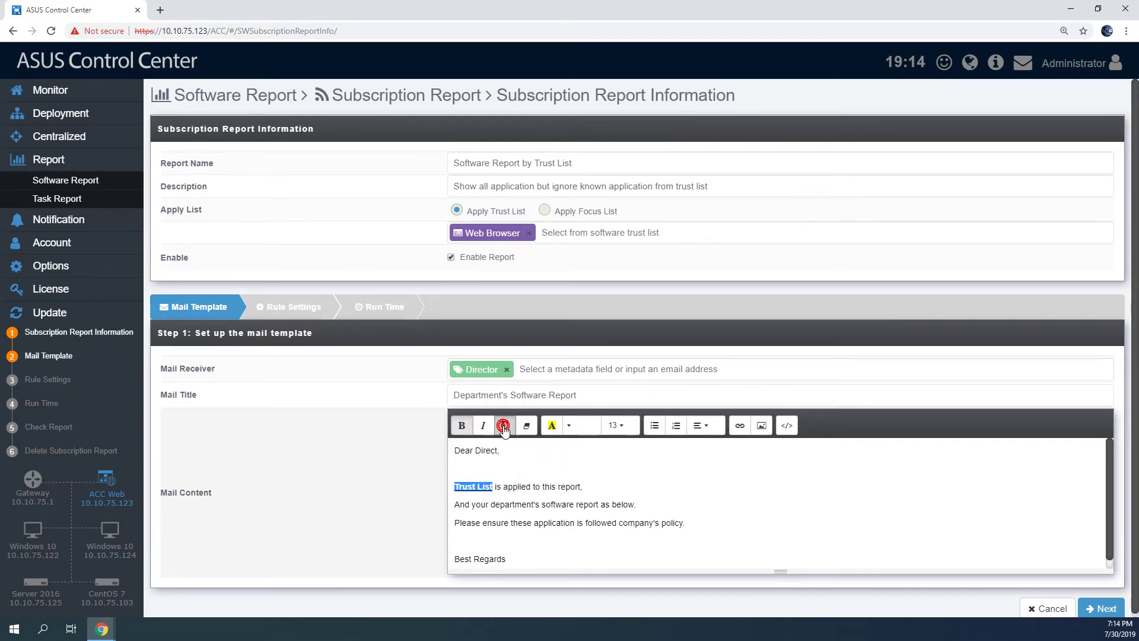
left_click(705, 522)
left_click_drag(615, 528, 446, 522)
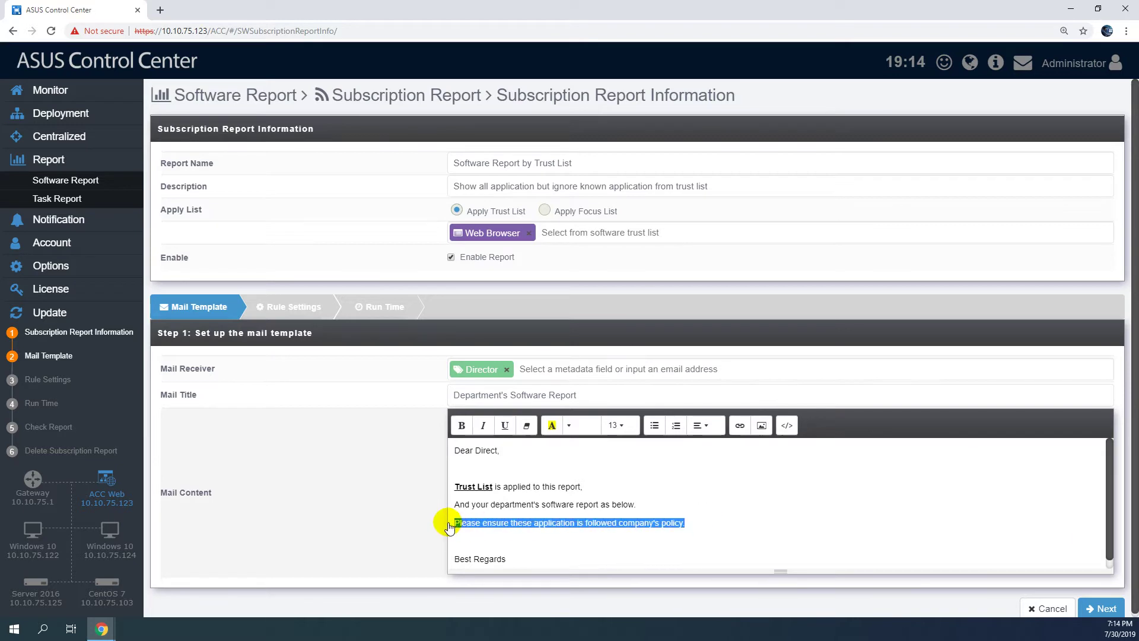
left_click(551, 427)
left_click(691, 501)
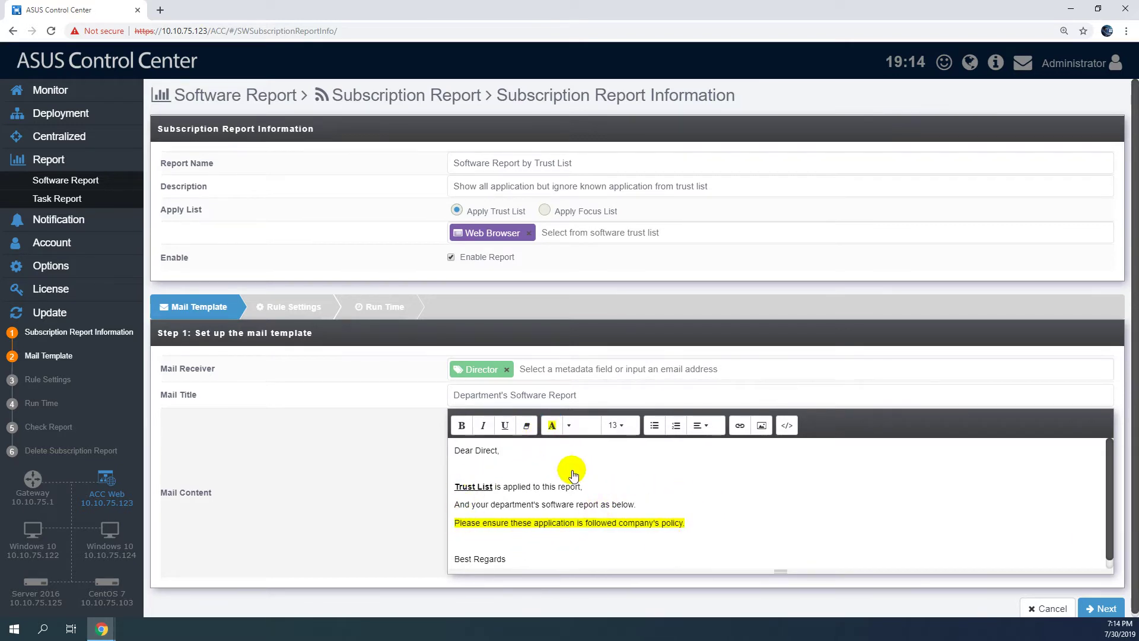
Step: Continue to the rule settings and preview the selected devices with the Department field added to the device table
left_click(1101, 610)
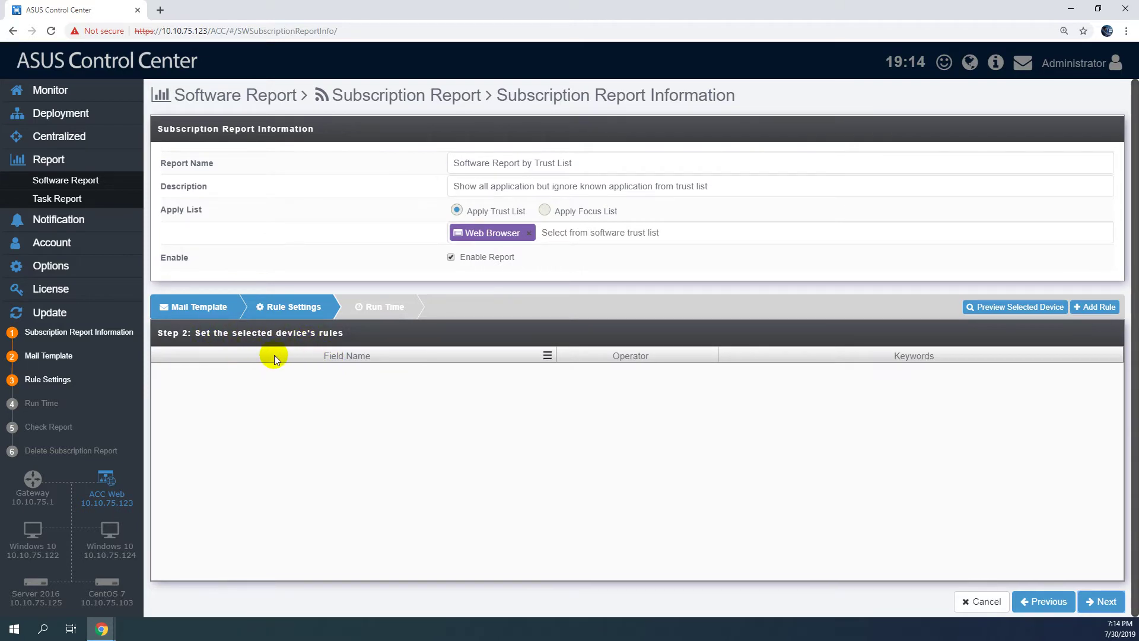
left_click(1016, 308)
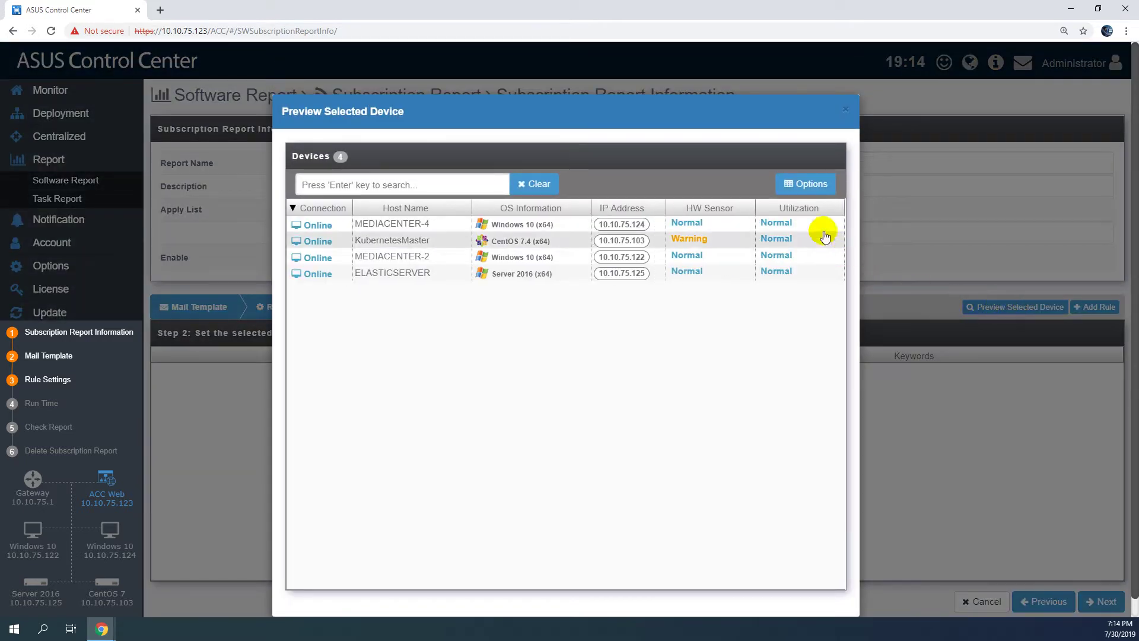
left_click(795, 183)
left_click_drag(835, 240, 775, 365)
left_click(739, 364)
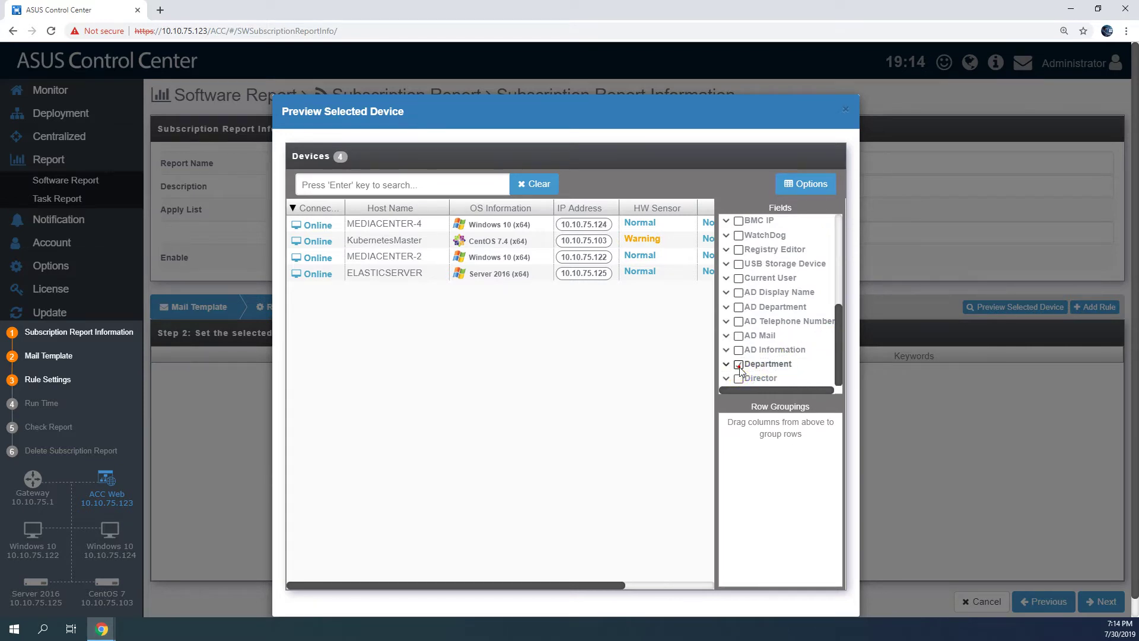
left_click(795, 184)
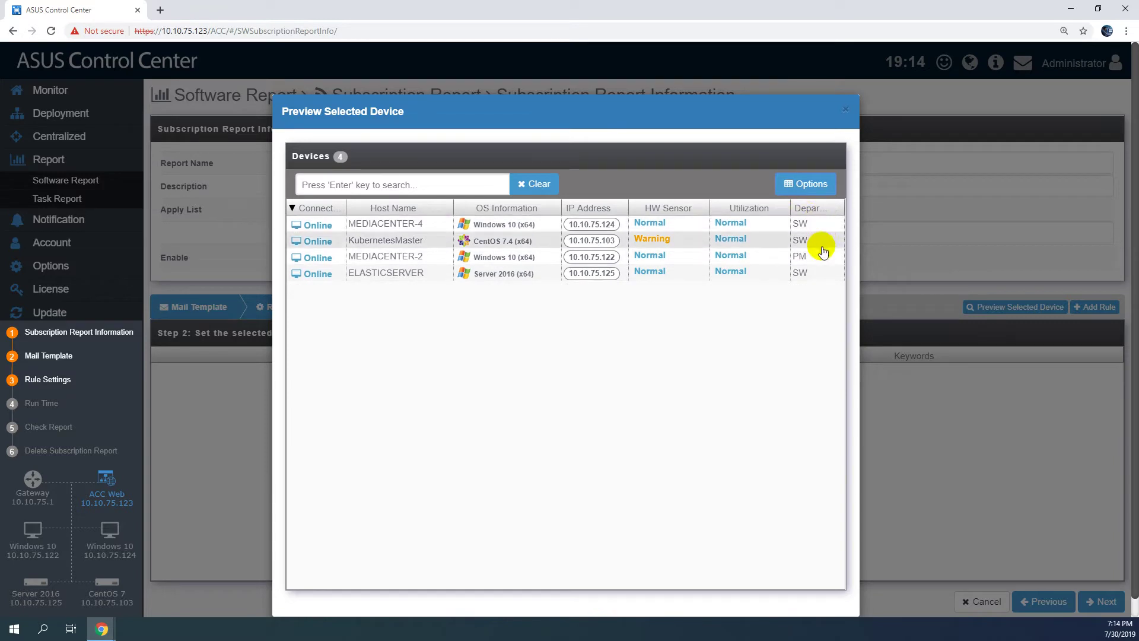
left_click(846, 111)
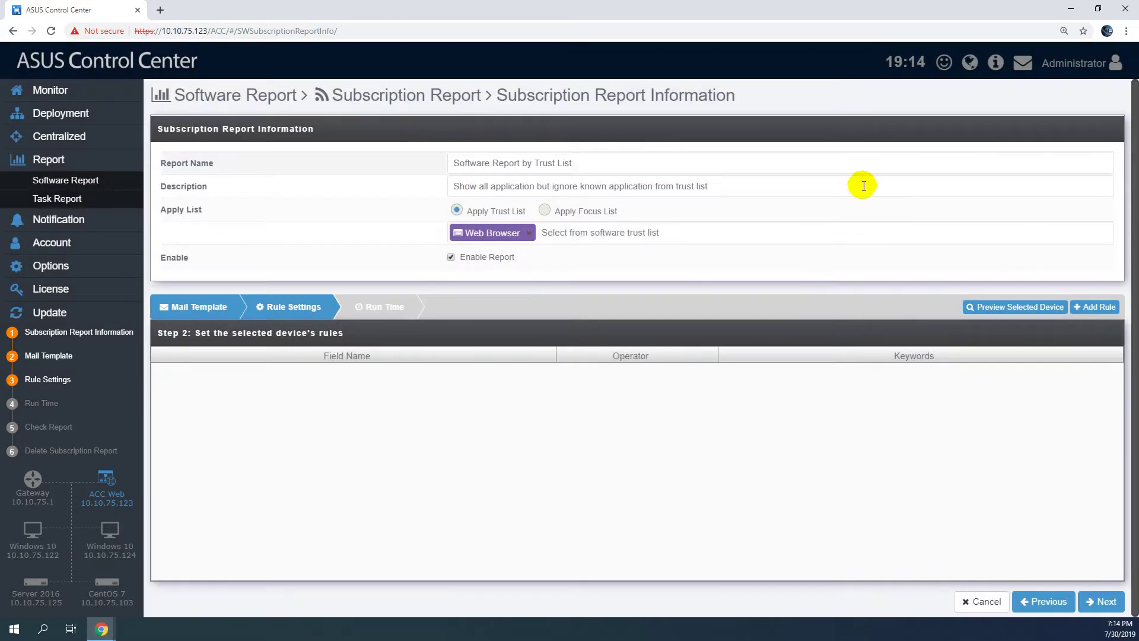
Step: Add a device rule where the Department field contains the keyword SW, and save it
left_click(1099, 302)
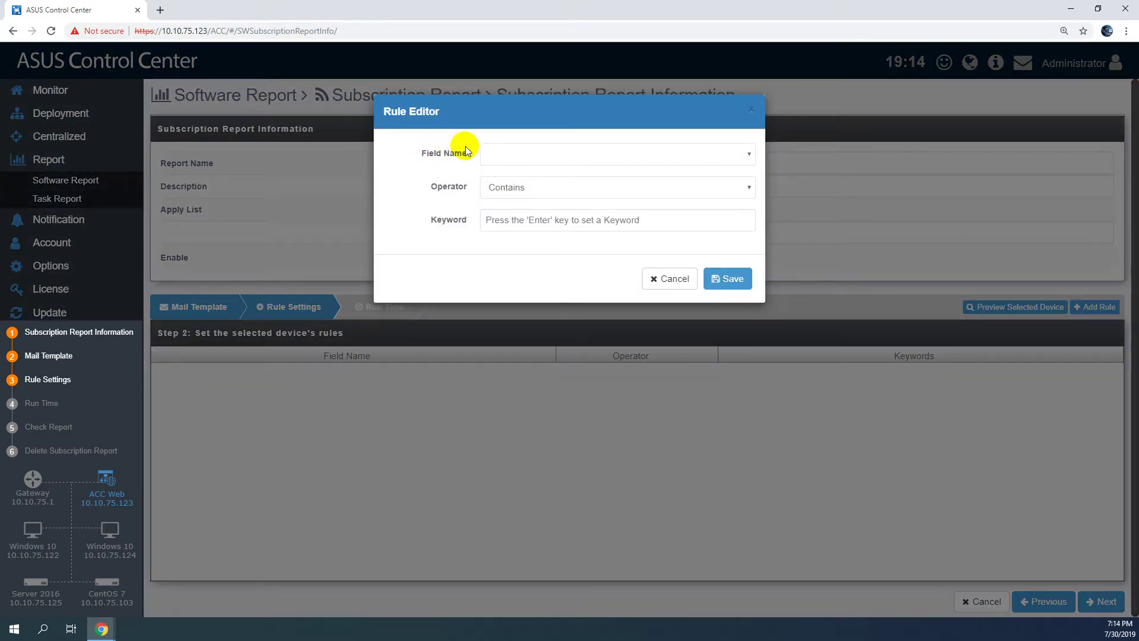
left_click(504, 154)
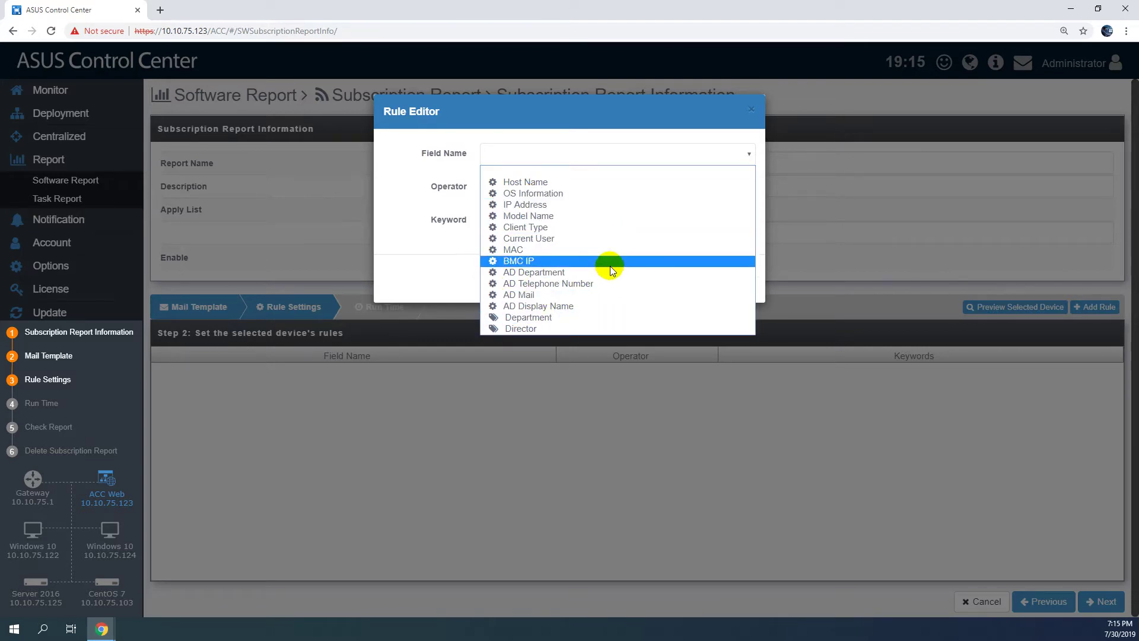
left_click(551, 319)
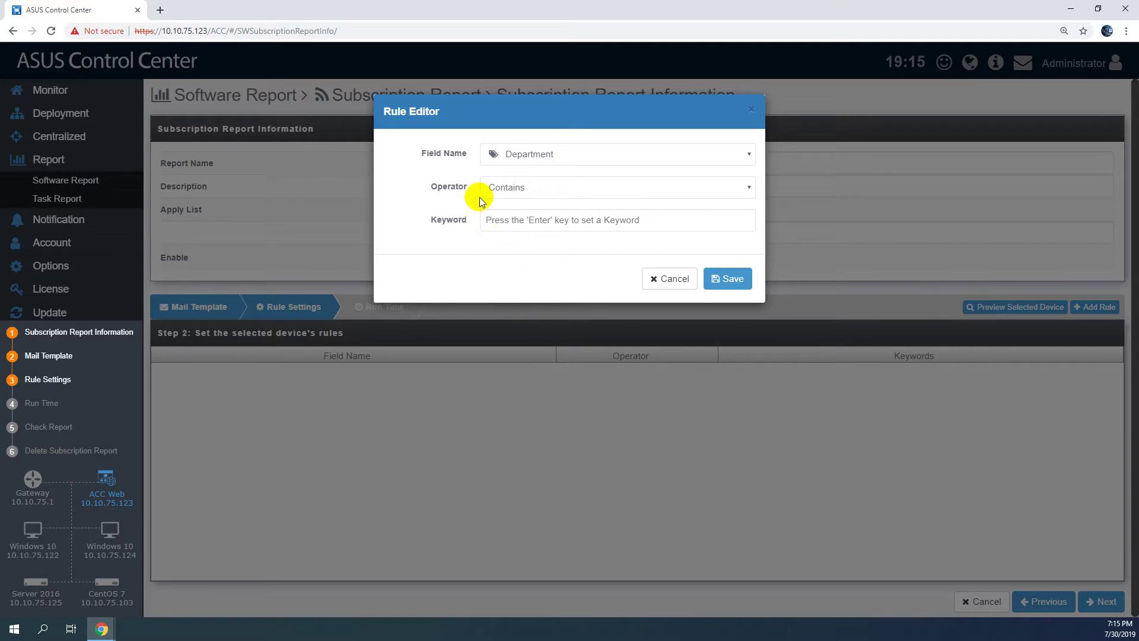
left_click(514, 191)
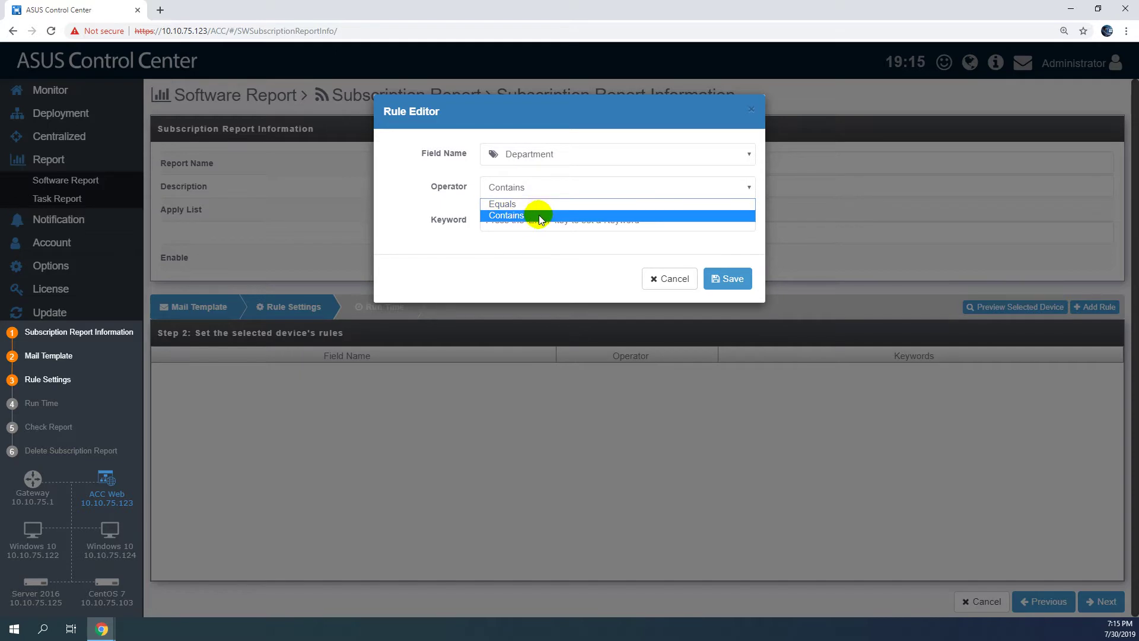
left_click(538, 215)
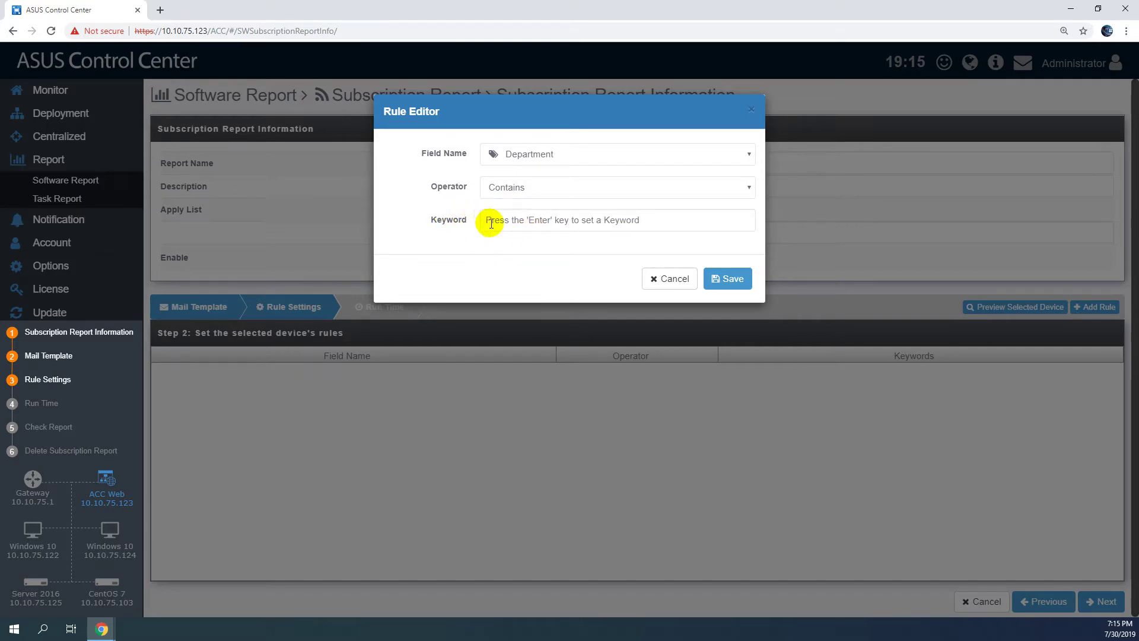
left_click(516, 220)
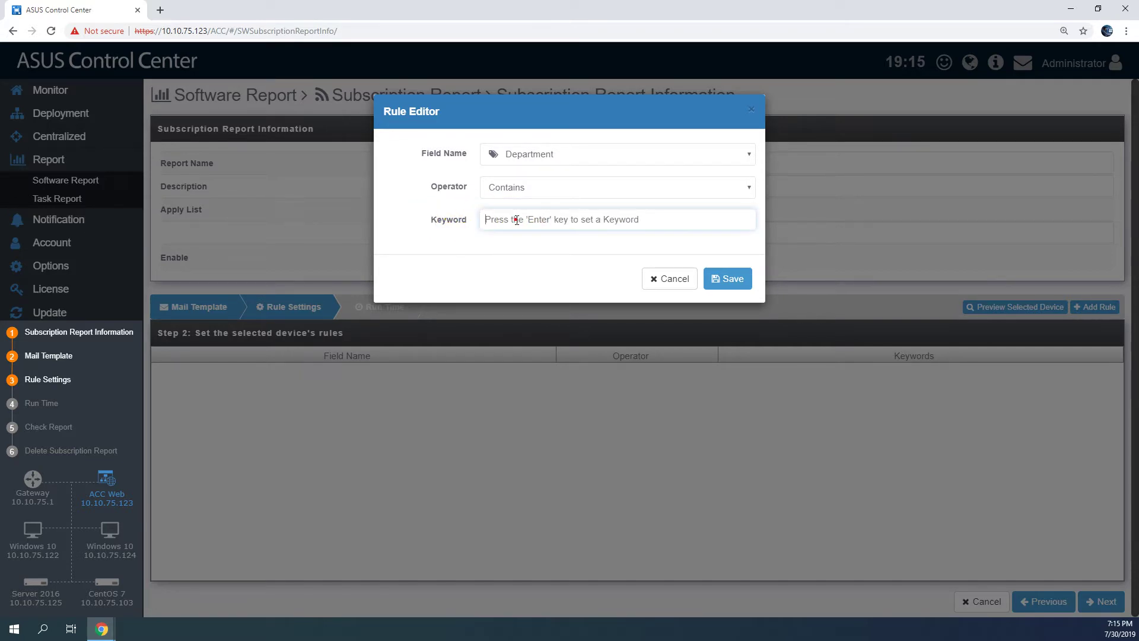
type("SW")
key("Return")
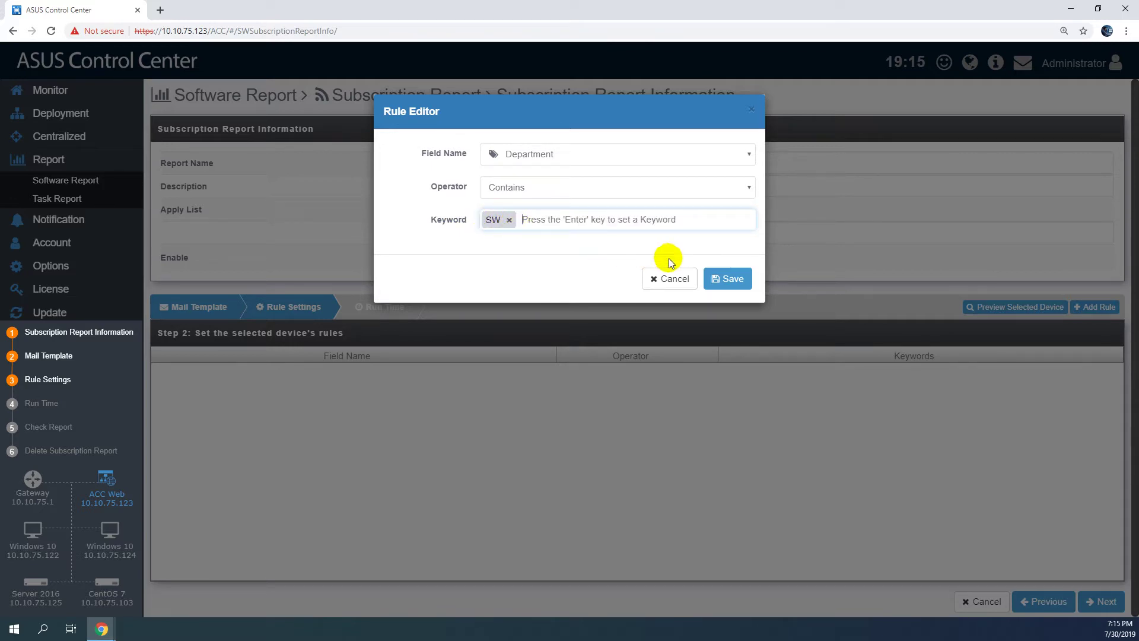
left_click(733, 279)
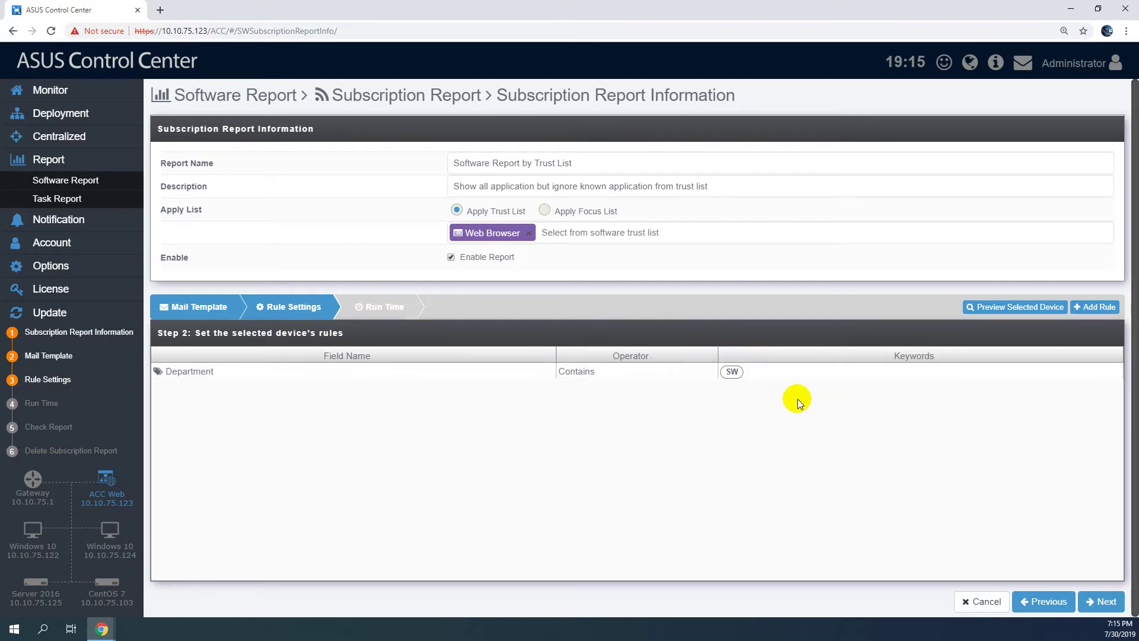
Step: Preview the devices matched by the Department rule, and proceed to the run time settings
left_click(996, 309)
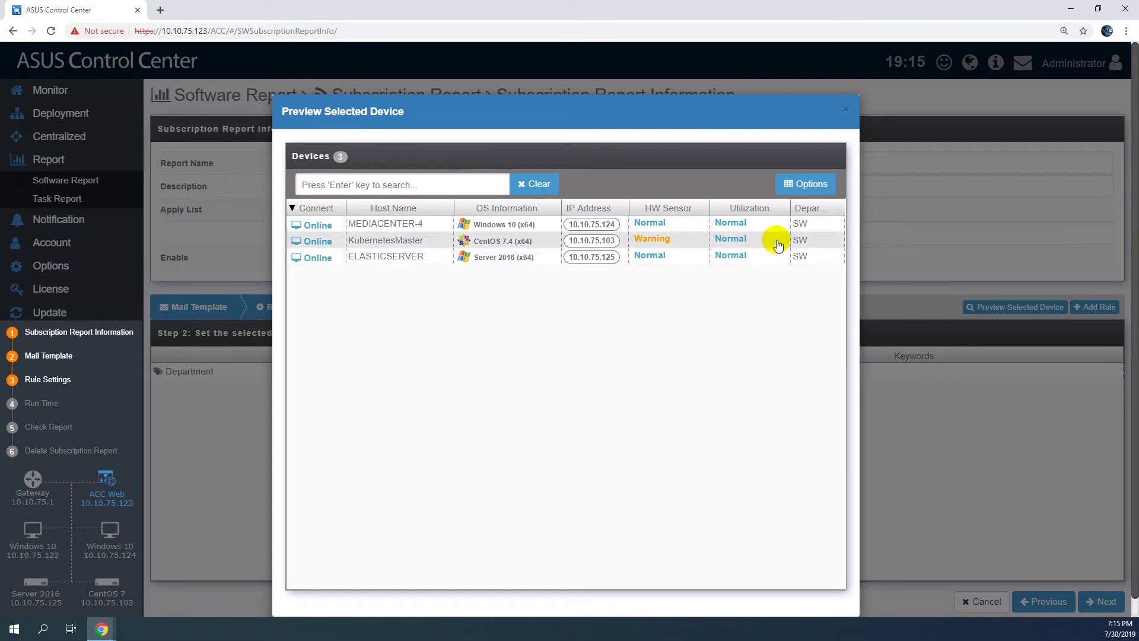
left_click(847, 112)
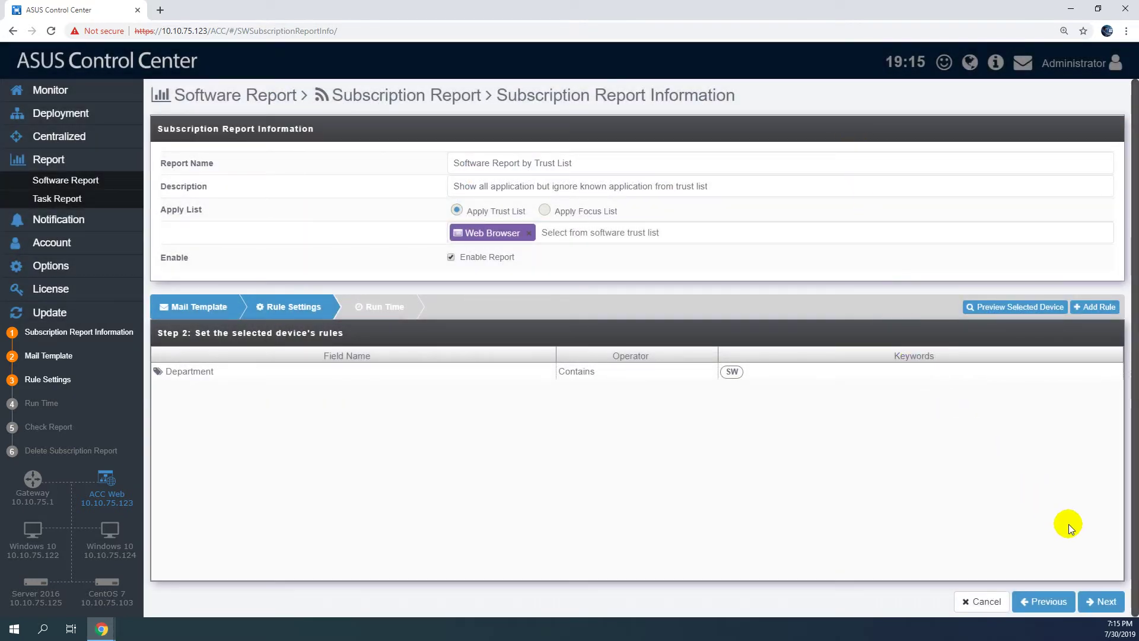
left_click(1105, 602)
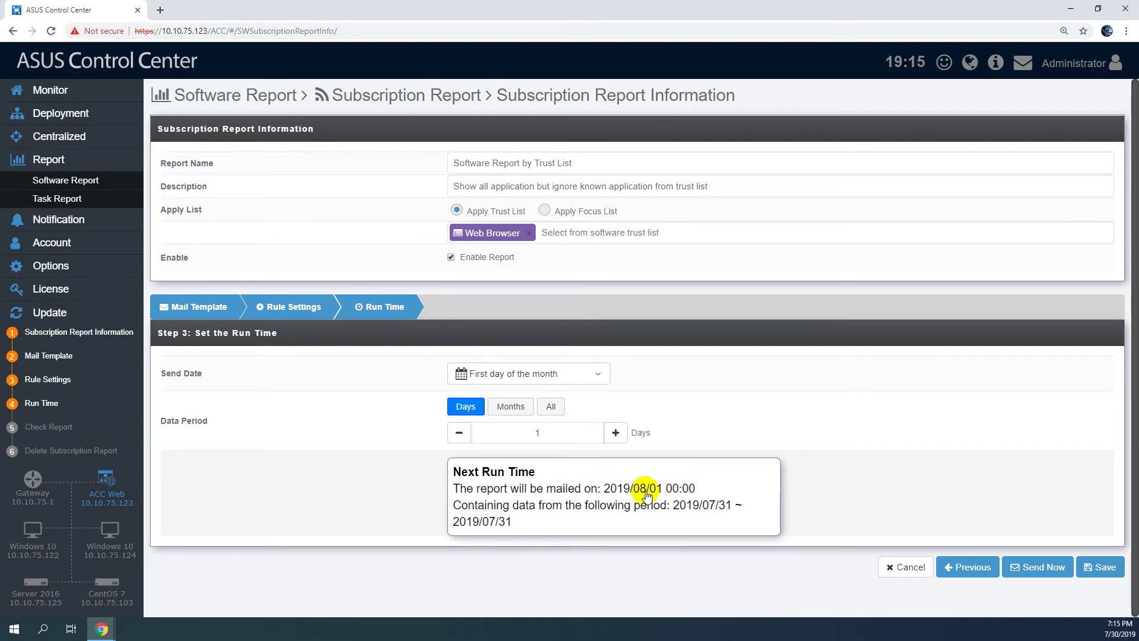
Step: Set the report's send date to every week on Tuesday
left_click(525, 373)
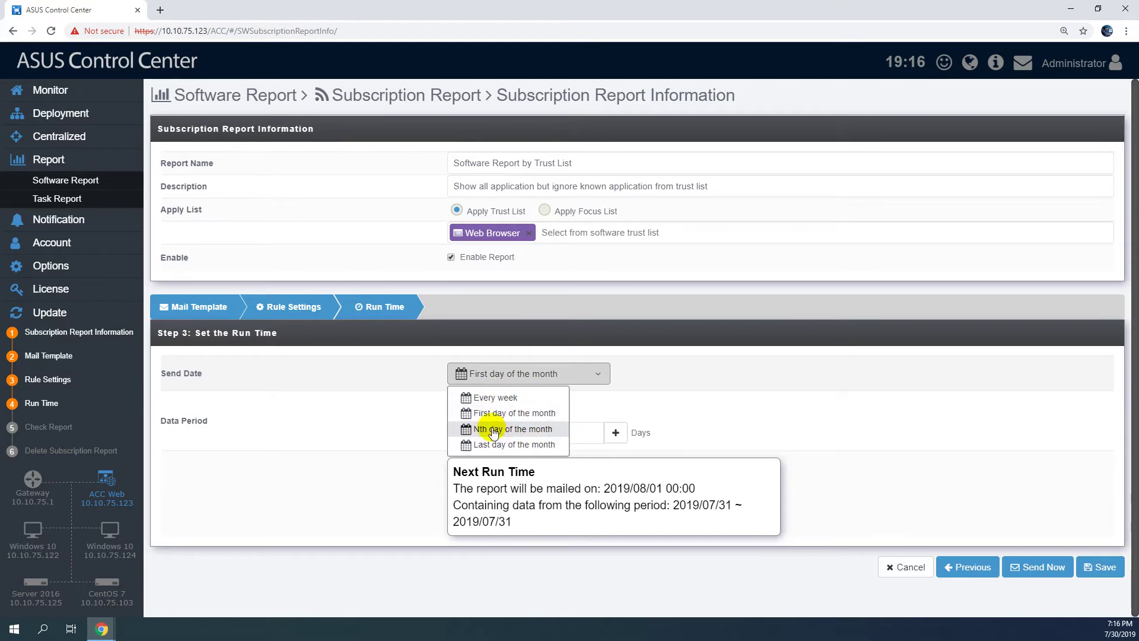
left_click(538, 402)
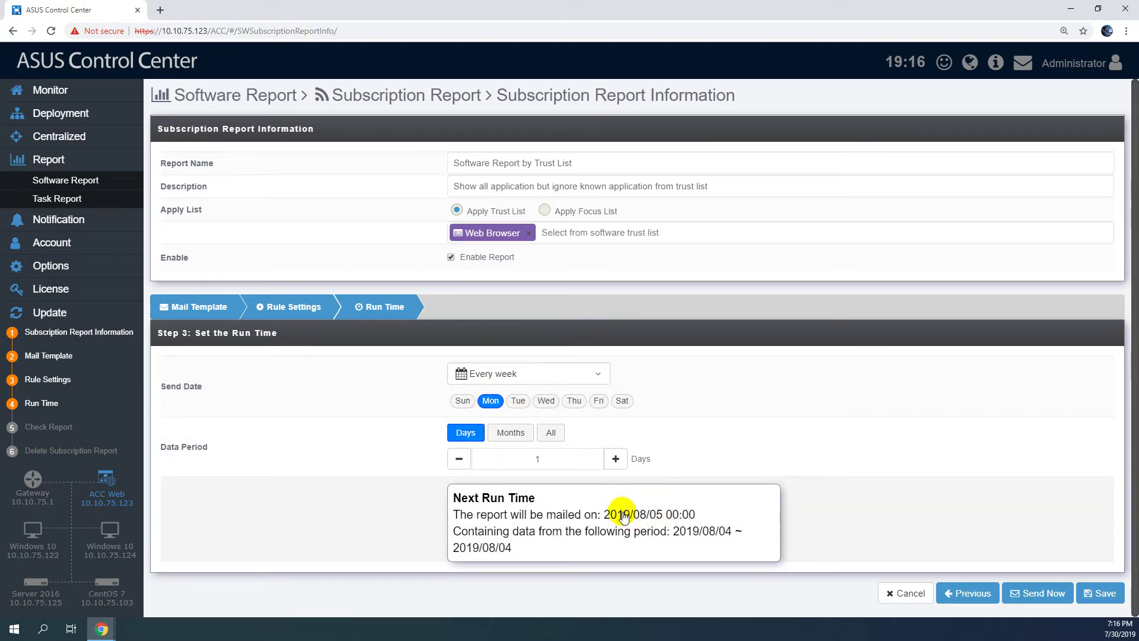
left_click(519, 403)
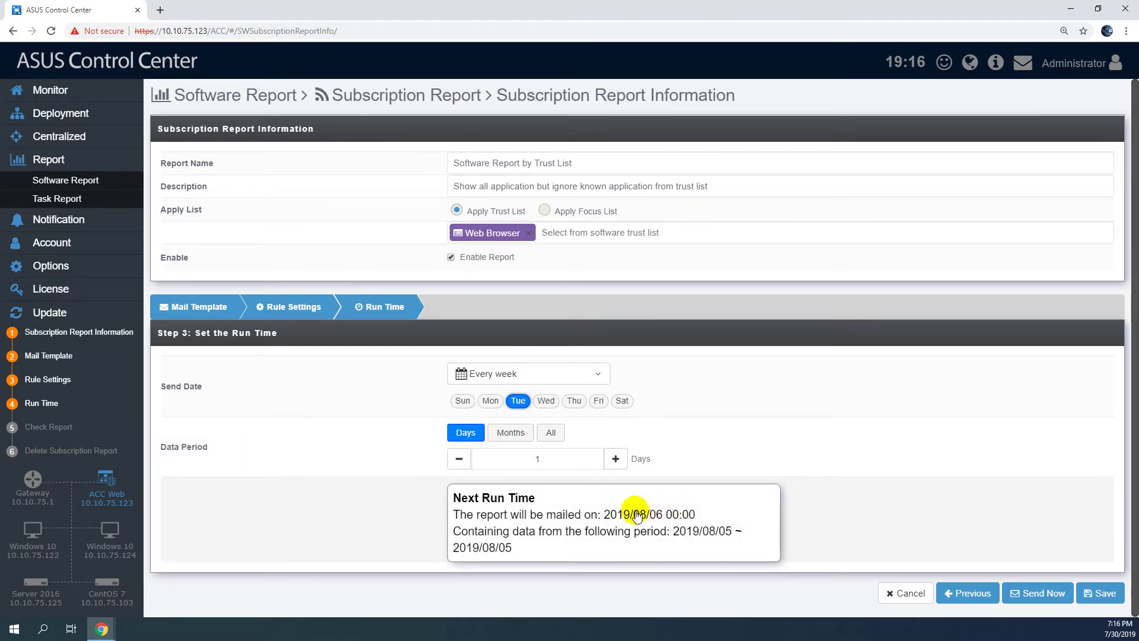
Step: Set the report's send date to the Nth day of the month, on day 16
left_click(536, 374)
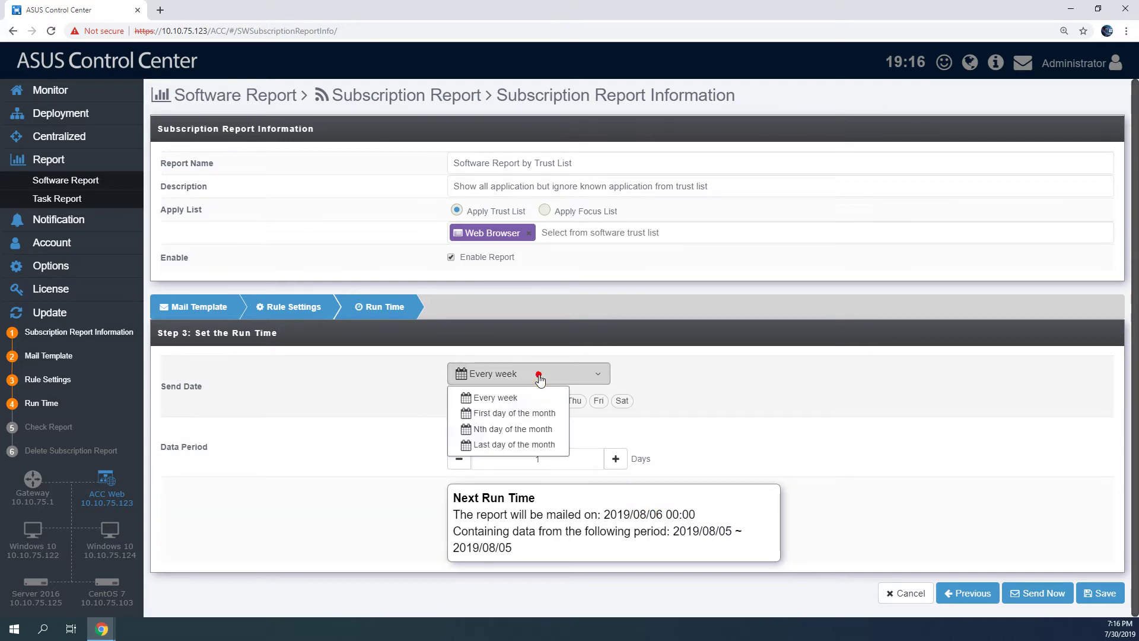
left_click(508, 430)
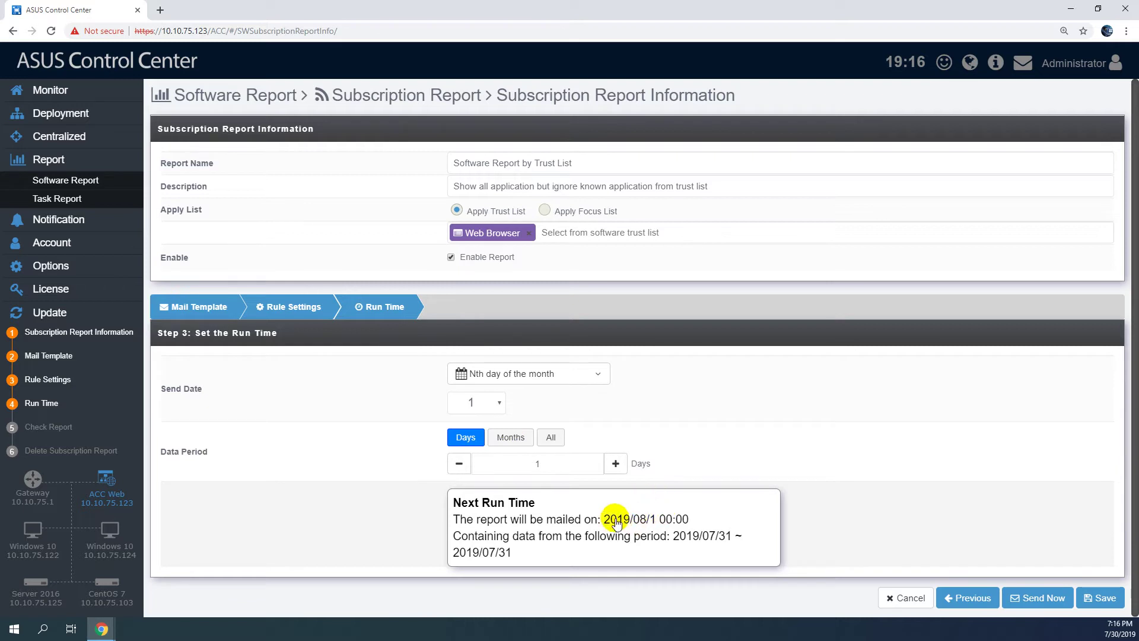
left_click(490, 403)
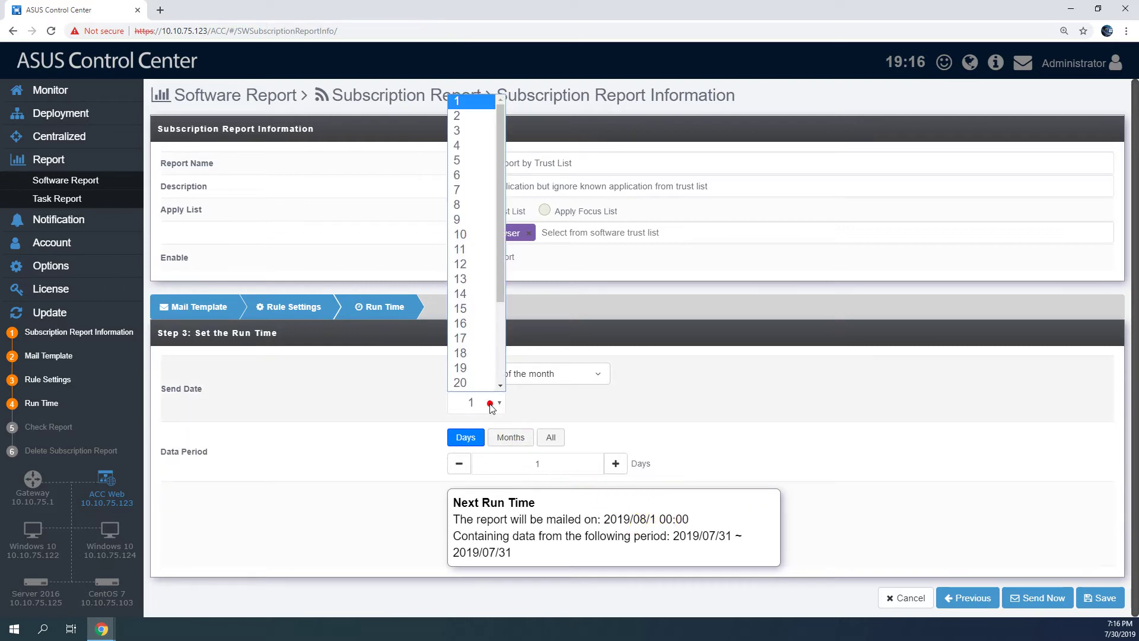
scroll(476, 371, "down", 1)
left_click(470, 293)
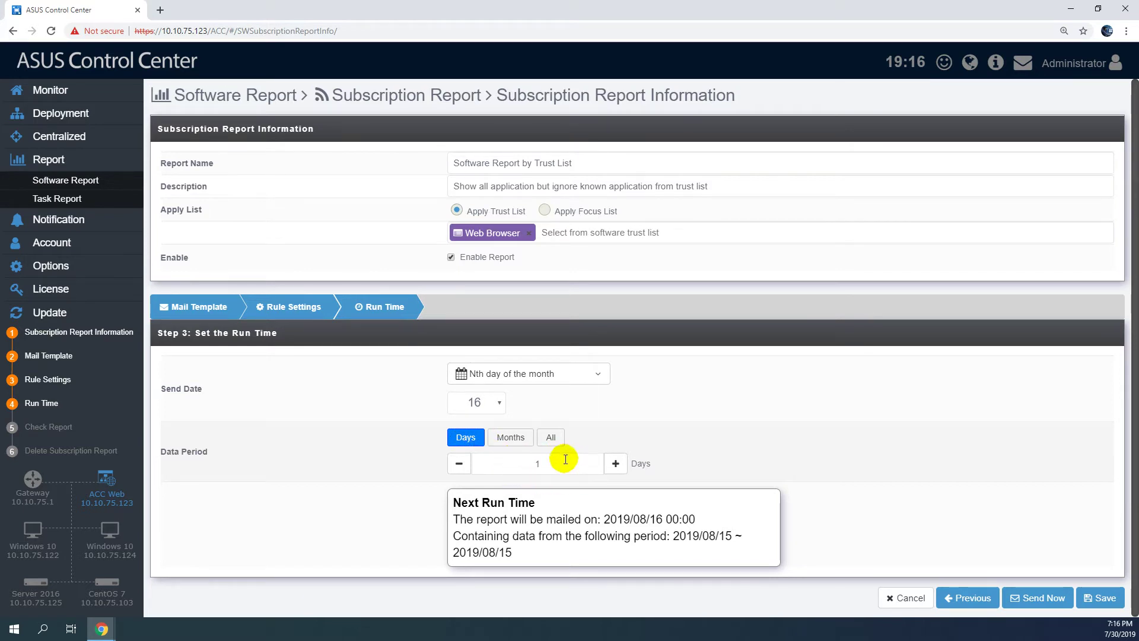
Step: Try a data period of 5 days, lower it back to 1 day, and try the all-data option
left_click(615, 463)
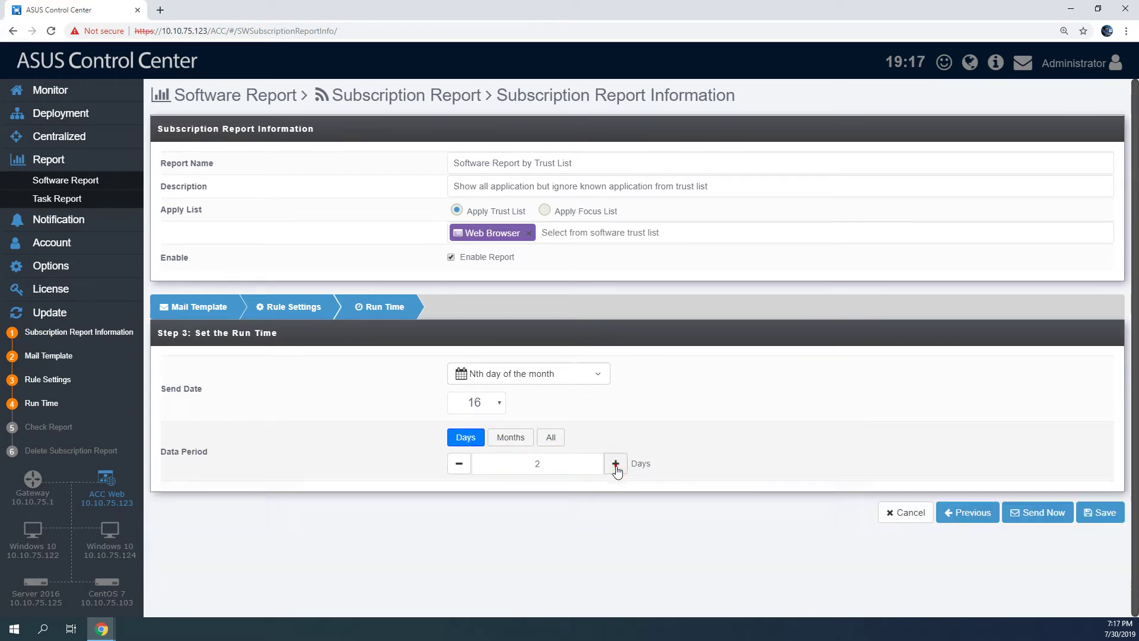
left_click(616, 463)
left_click(616, 463)
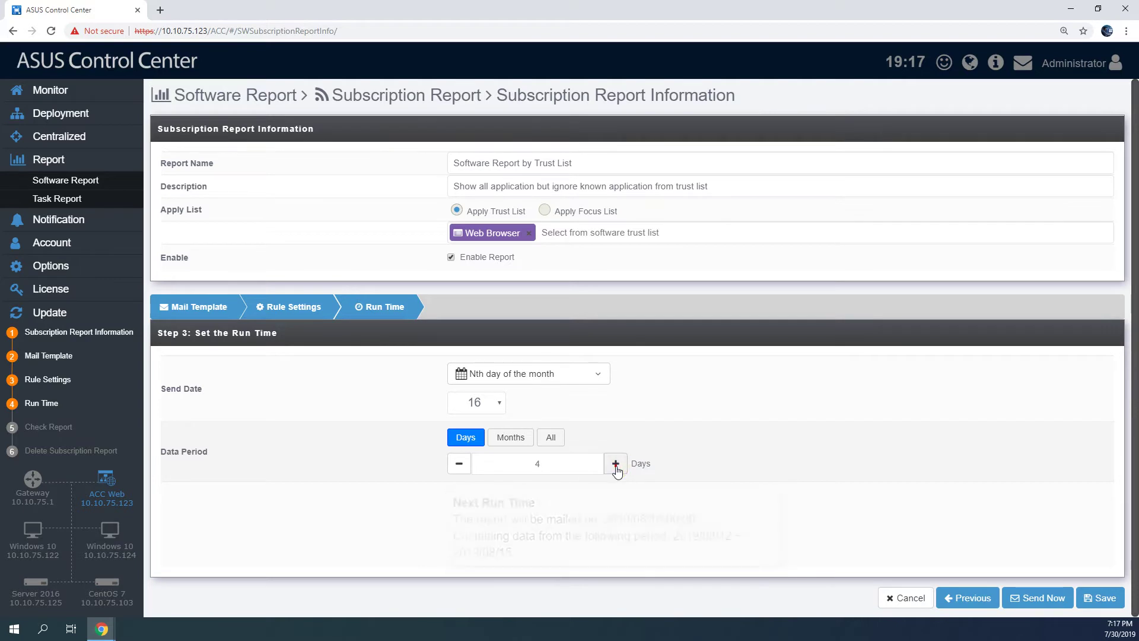
left_click(615, 464)
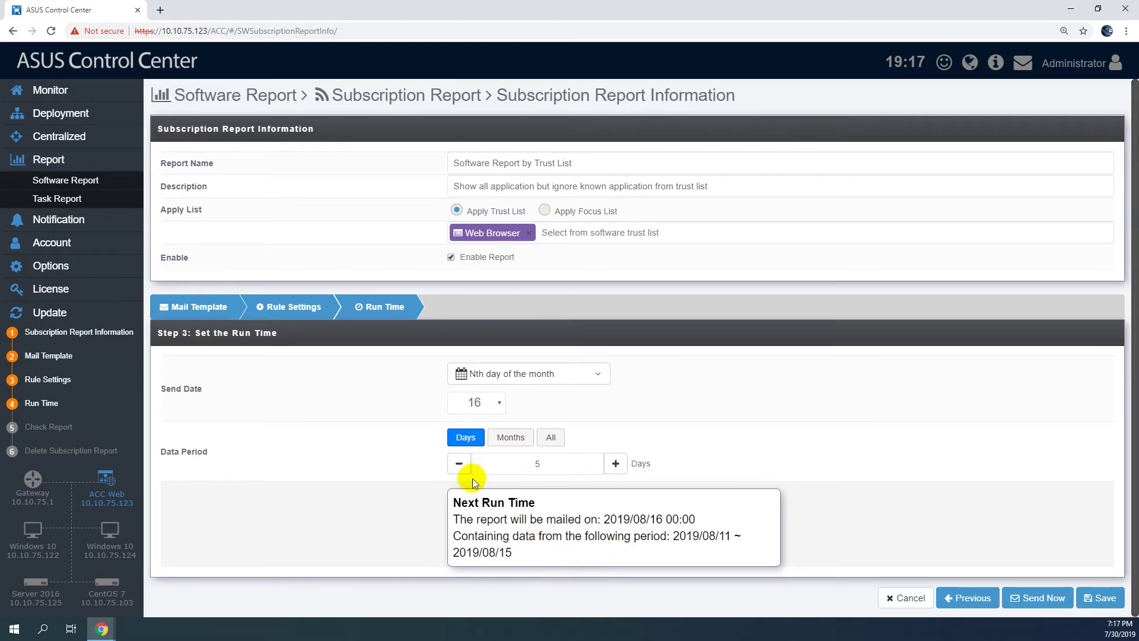
left_click(462, 463)
left_click(463, 463)
left_click(464, 464)
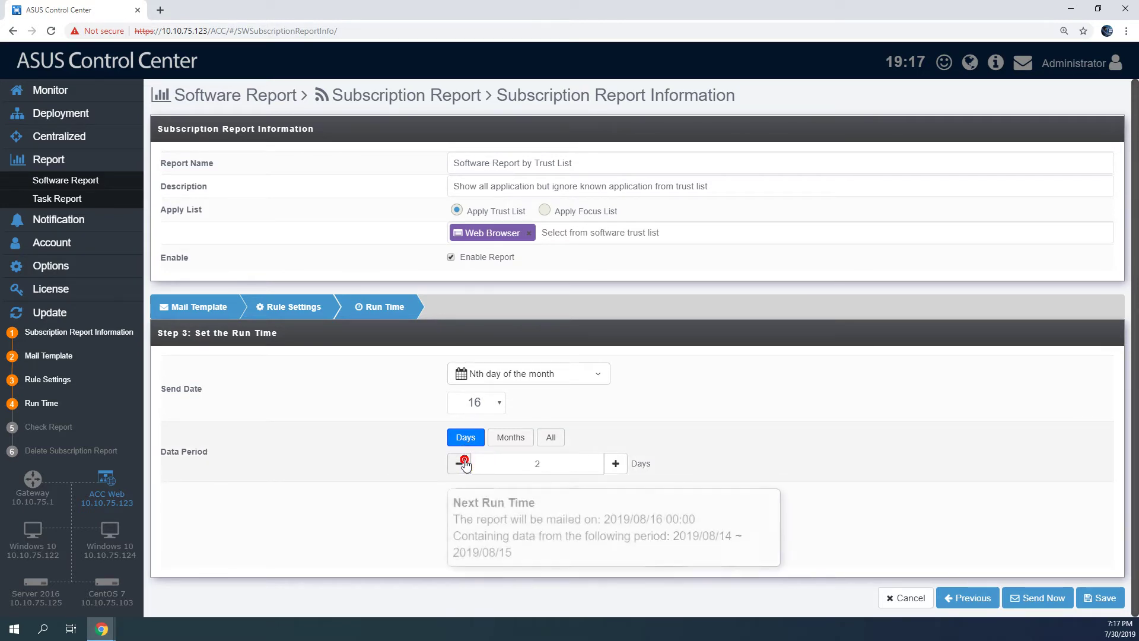
left_click(463, 464)
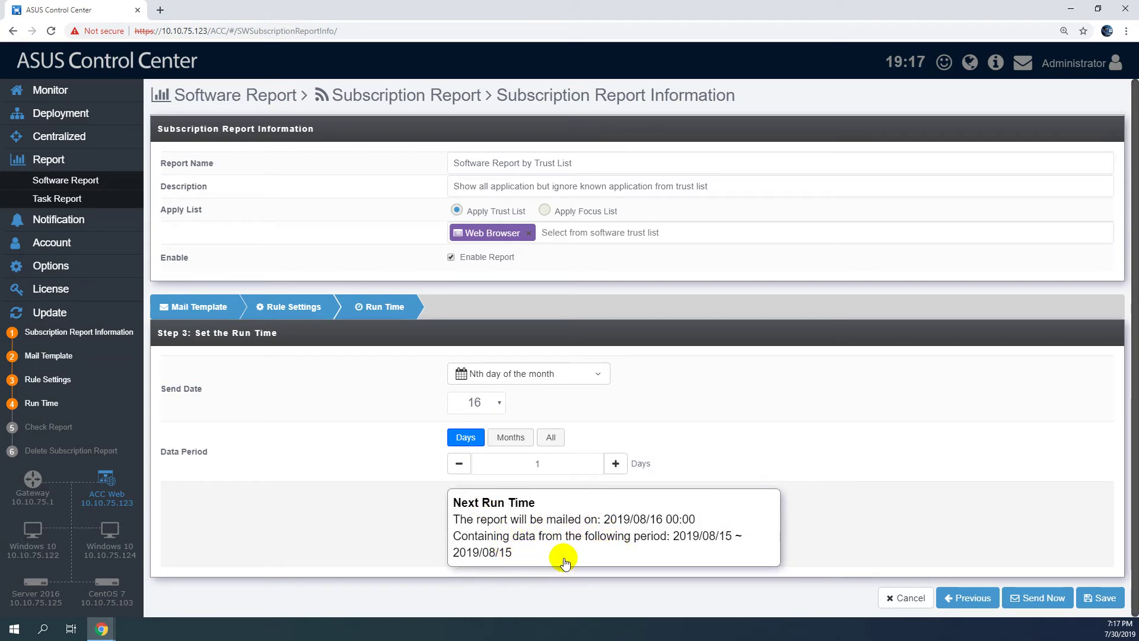
left_click(551, 441)
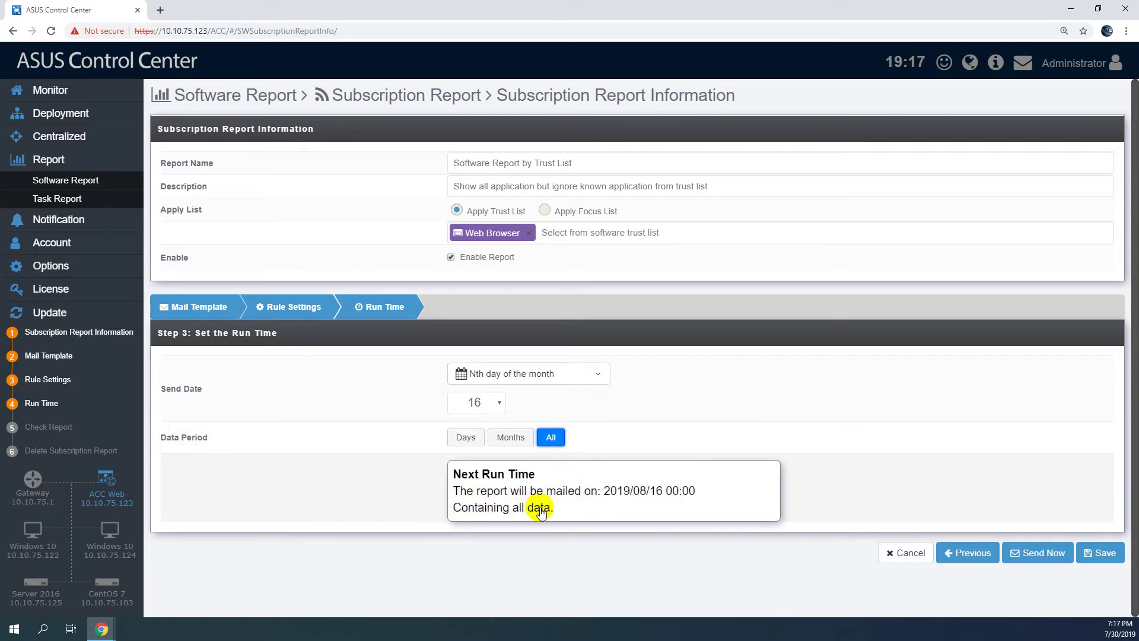
Step: Set the data period to 1 month, depending on the send date
left_click(521, 442)
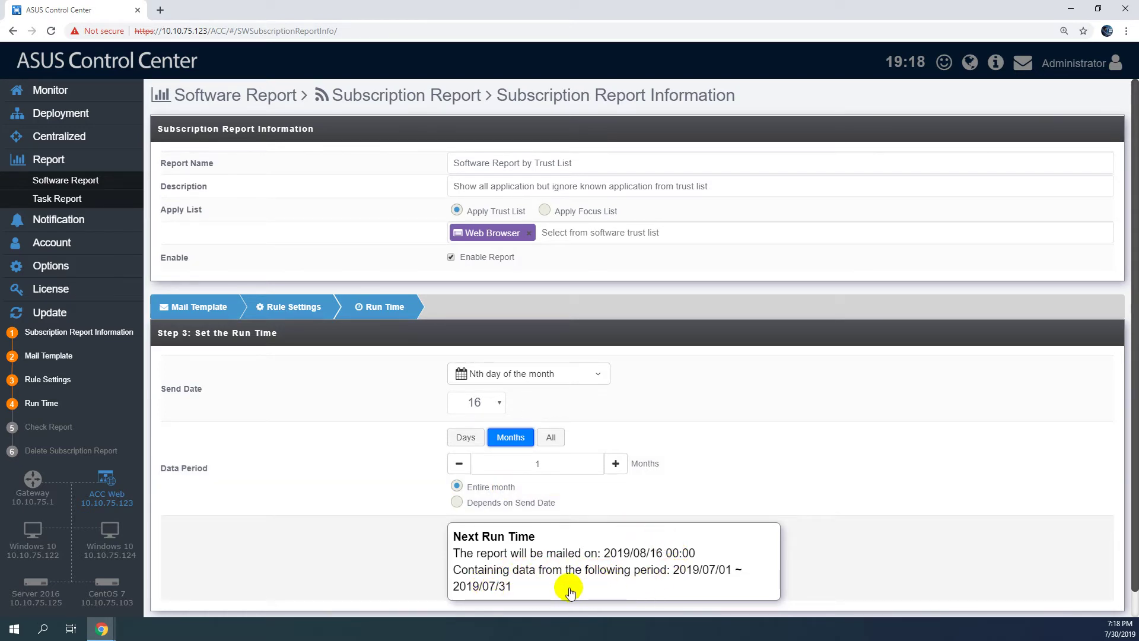
left_click(498, 502)
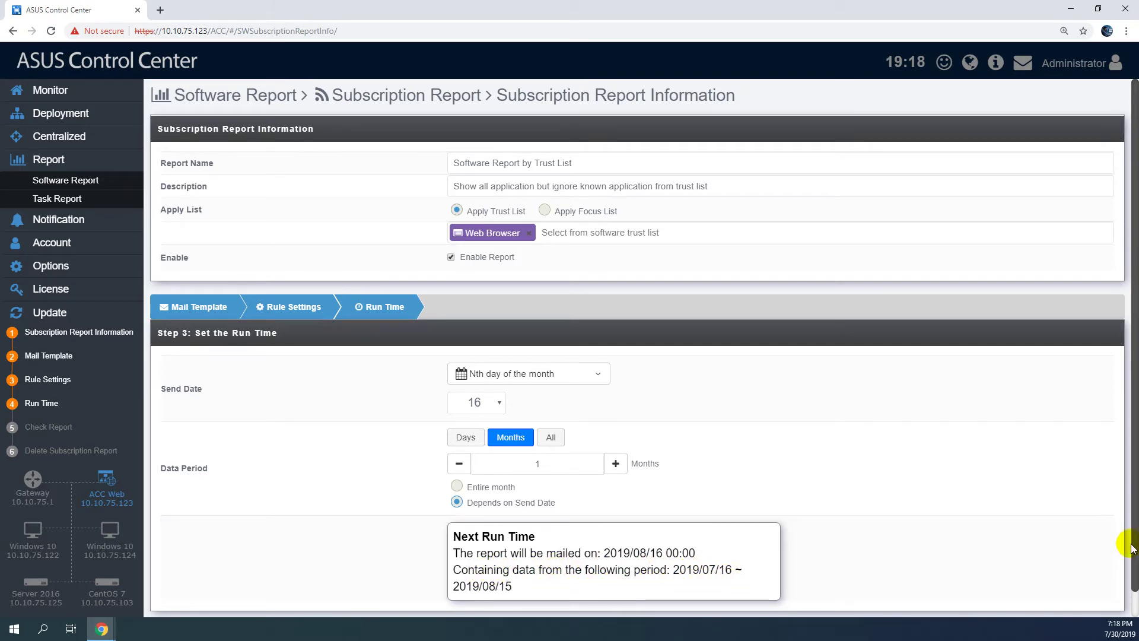
Step: Send the trust-list report immediately and save the subscription report
scroll(1127, 543, "down", 1)
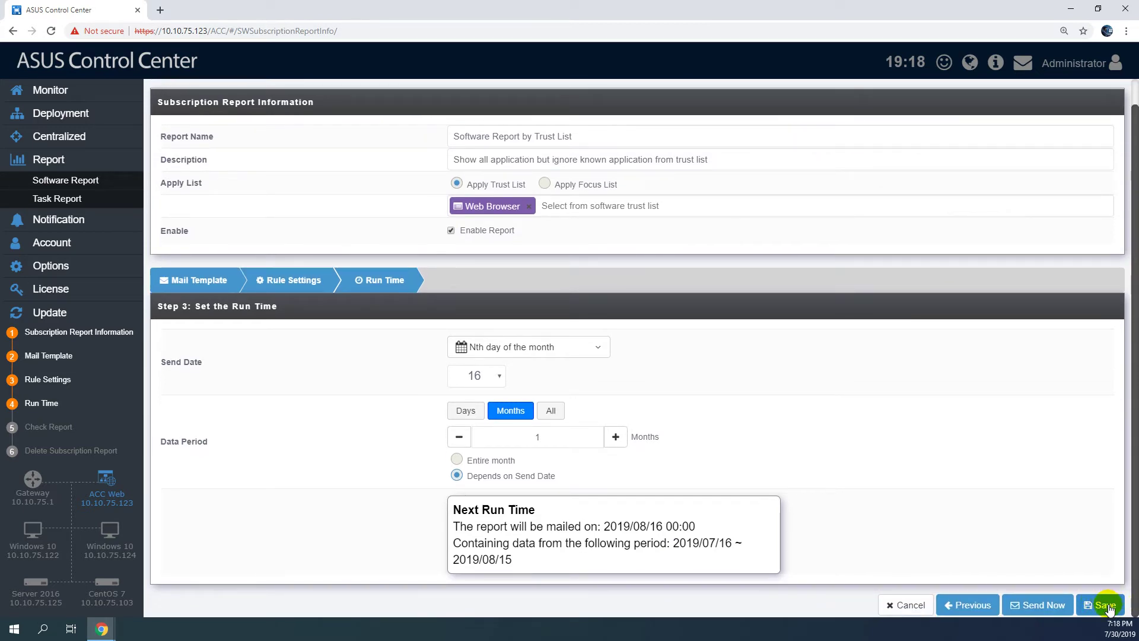
left_click(1028, 608)
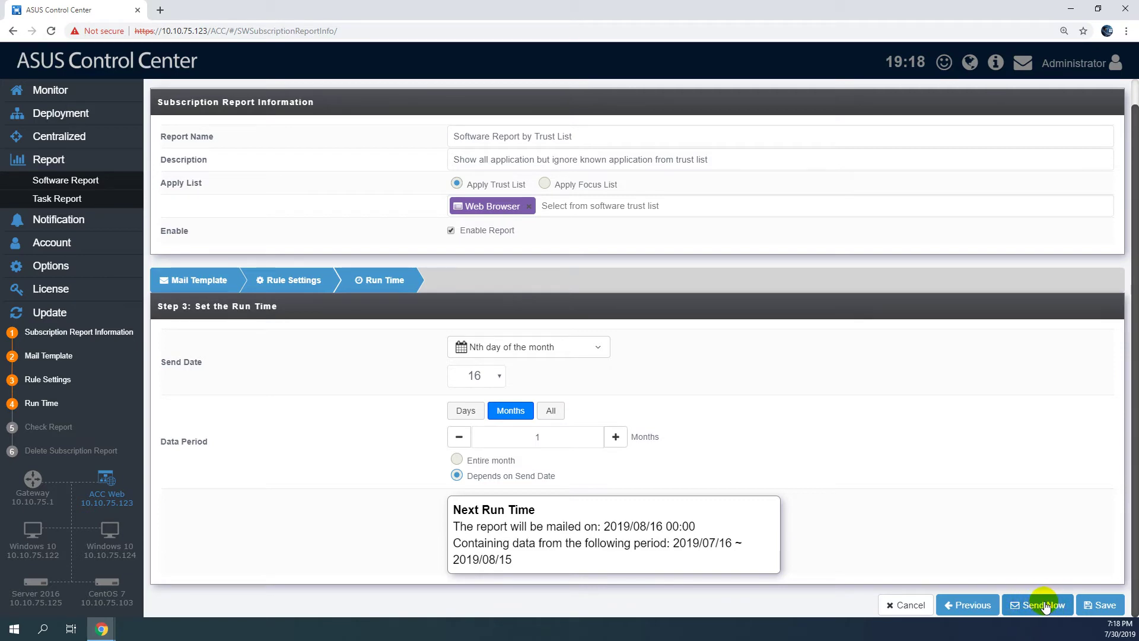
left_click(1045, 605)
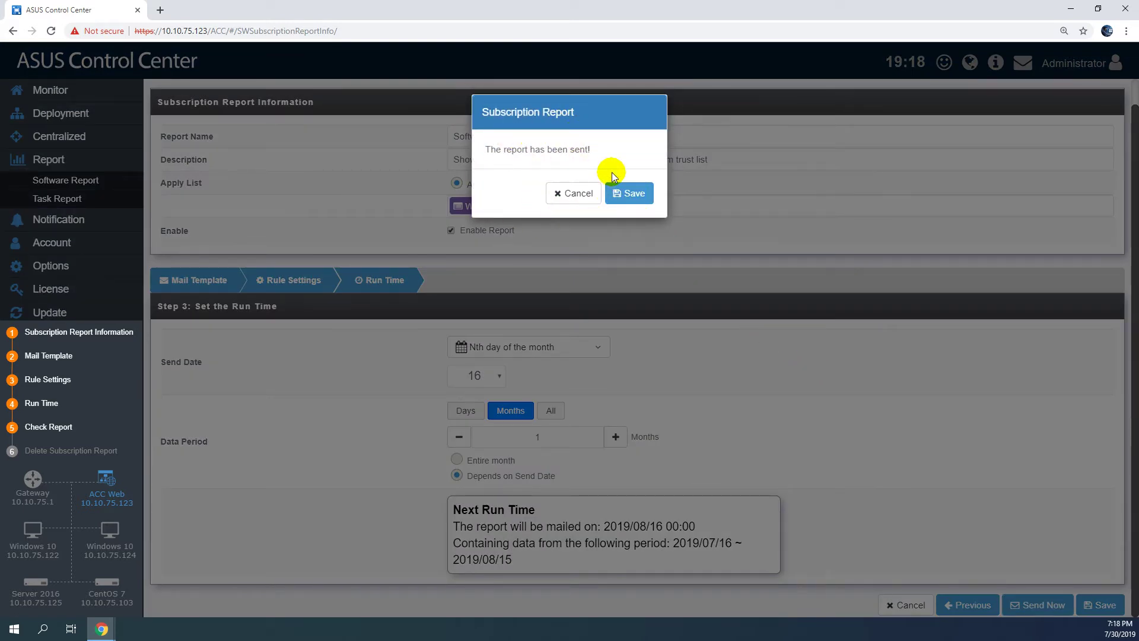
left_click(639, 194)
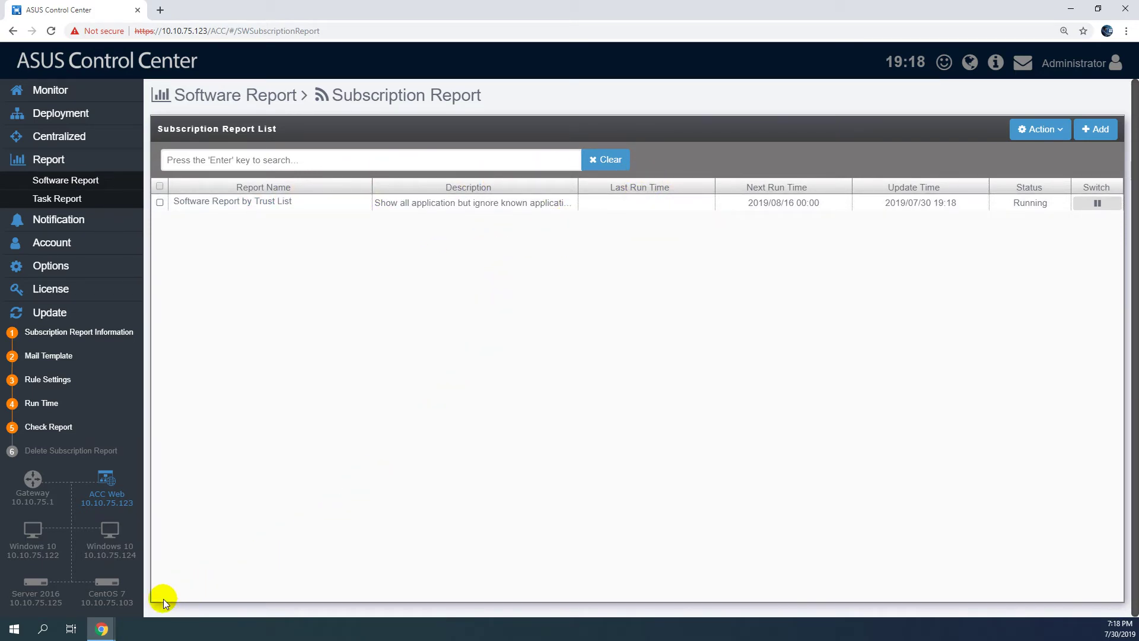
Step: Switch to the Gmail window and open the Department's Software Report email
mouse_move(103, 627)
left_click(190, 583)
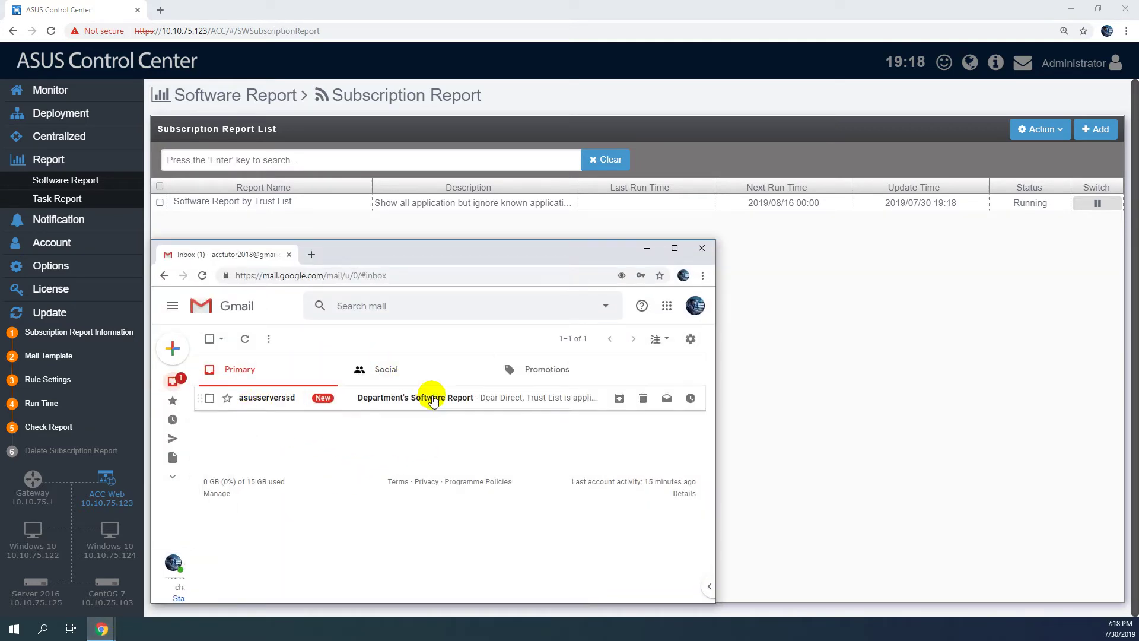
left_click(283, 367)
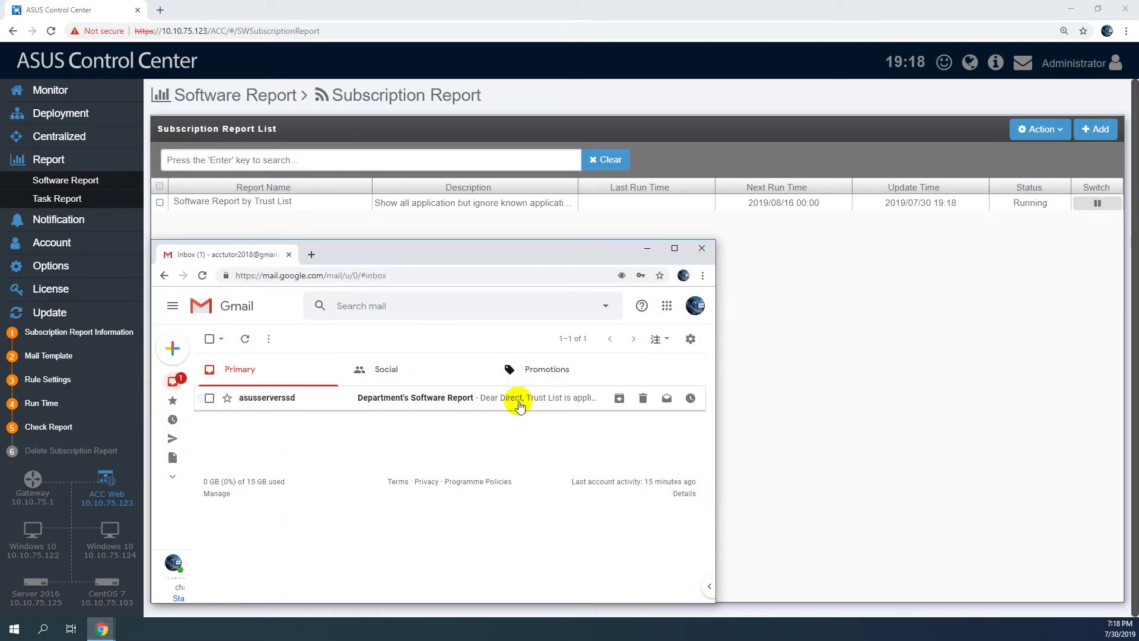
left_click(465, 402)
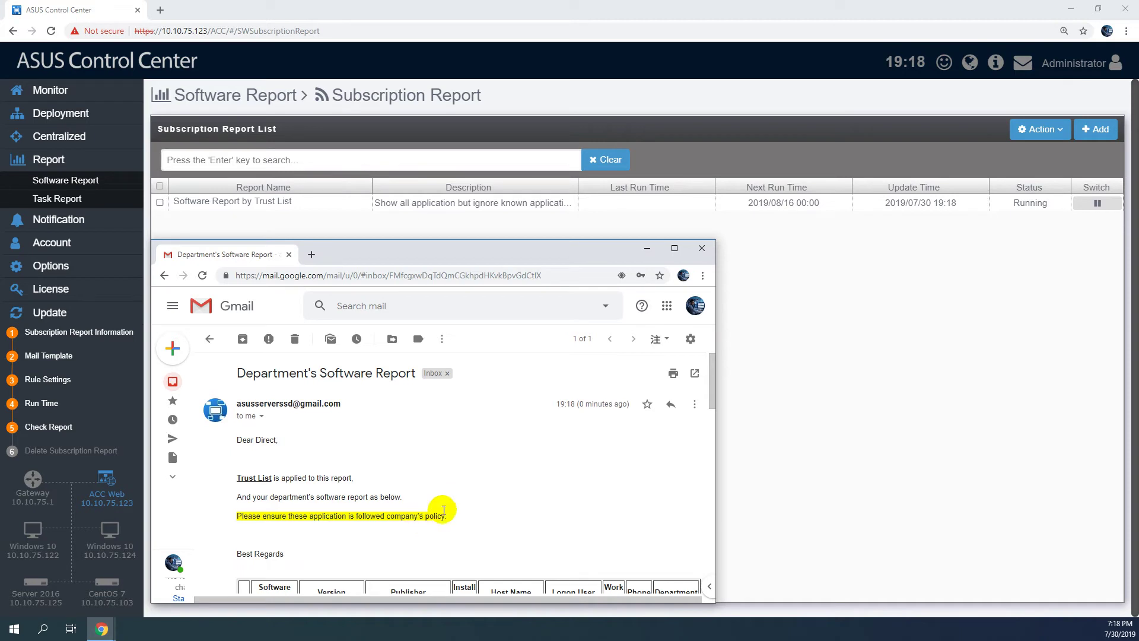
Step: Examine the software table through to the end of the email, return to the inbox and minimize the mail window
scroll(712, 408, "down", 1)
left_click_drag(712, 408, 714, 443)
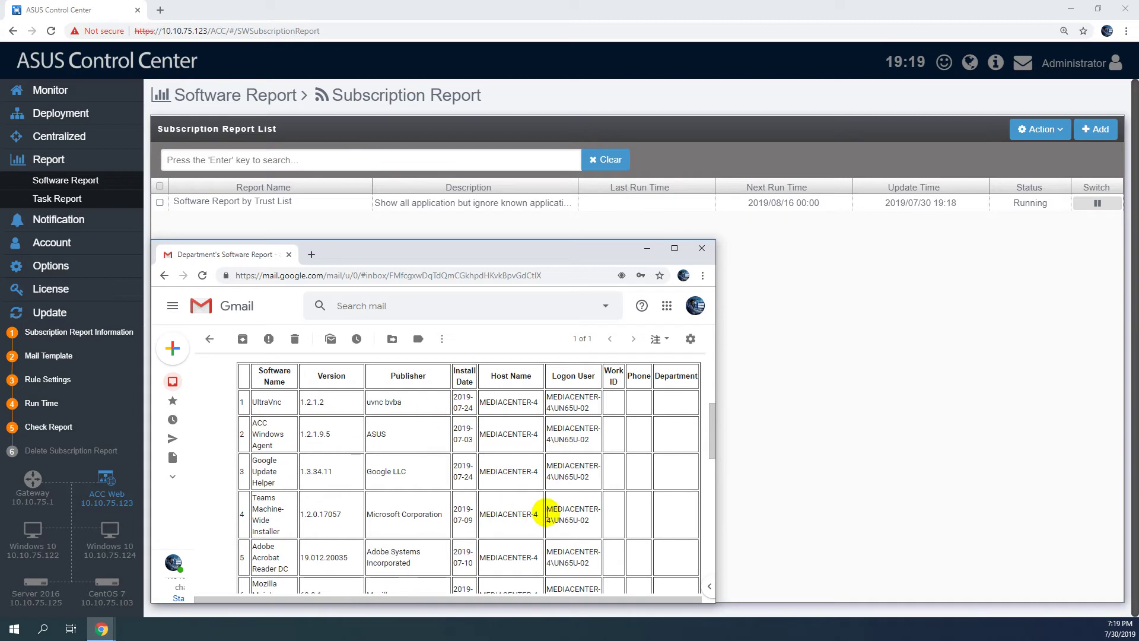
left_click_drag(716, 446, 729, 497)
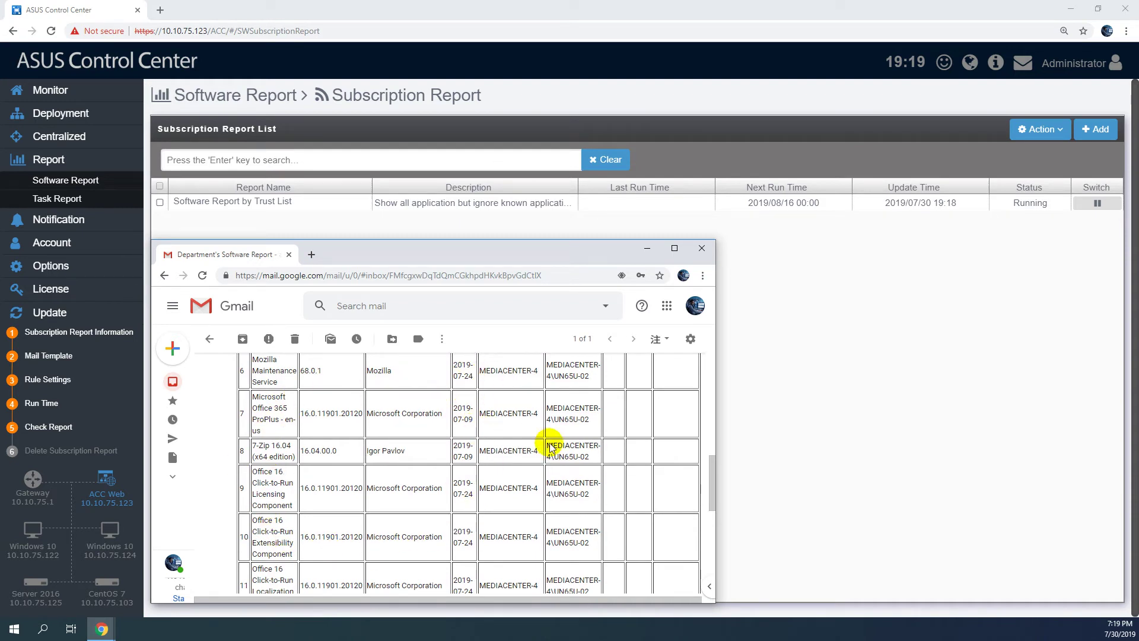
left_click_drag(713, 484, 728, 537)
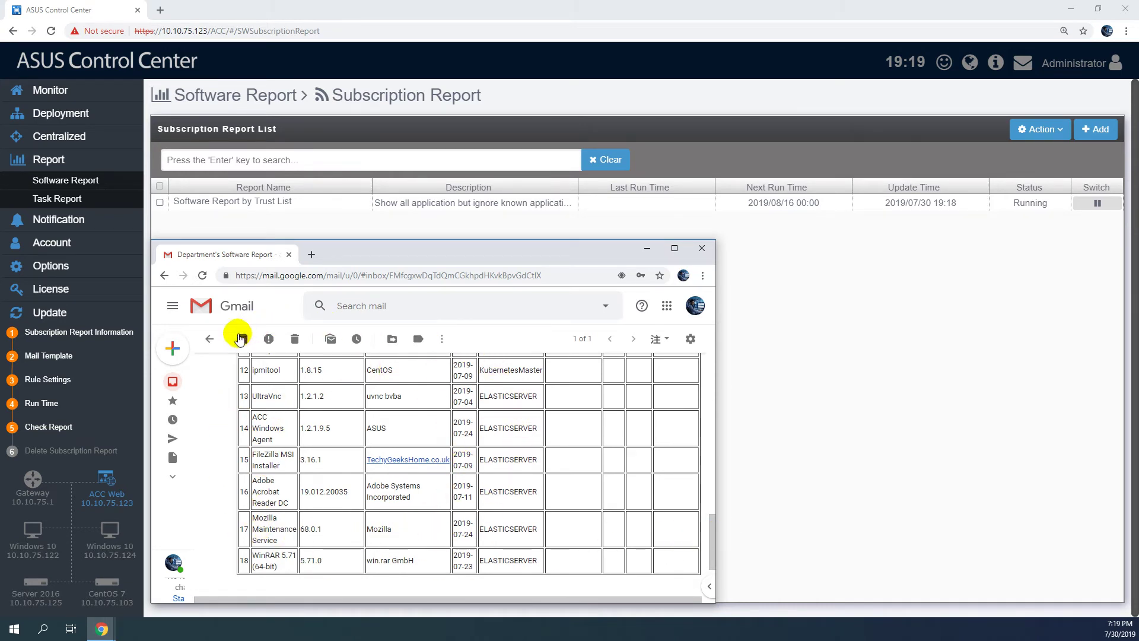
left_click(210, 338)
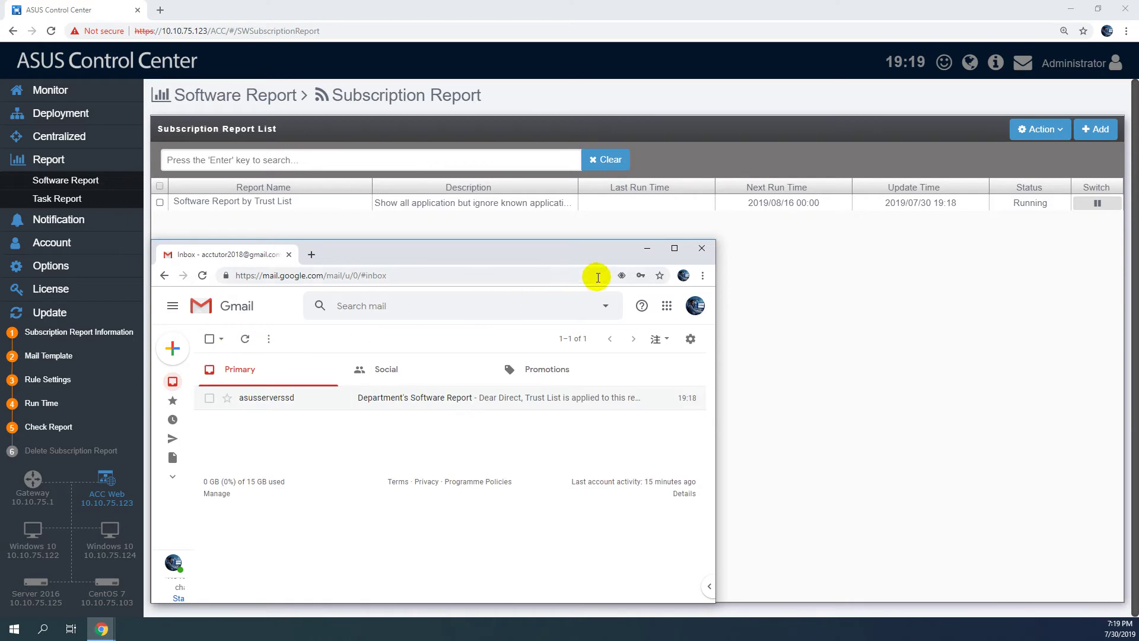
left_click(648, 248)
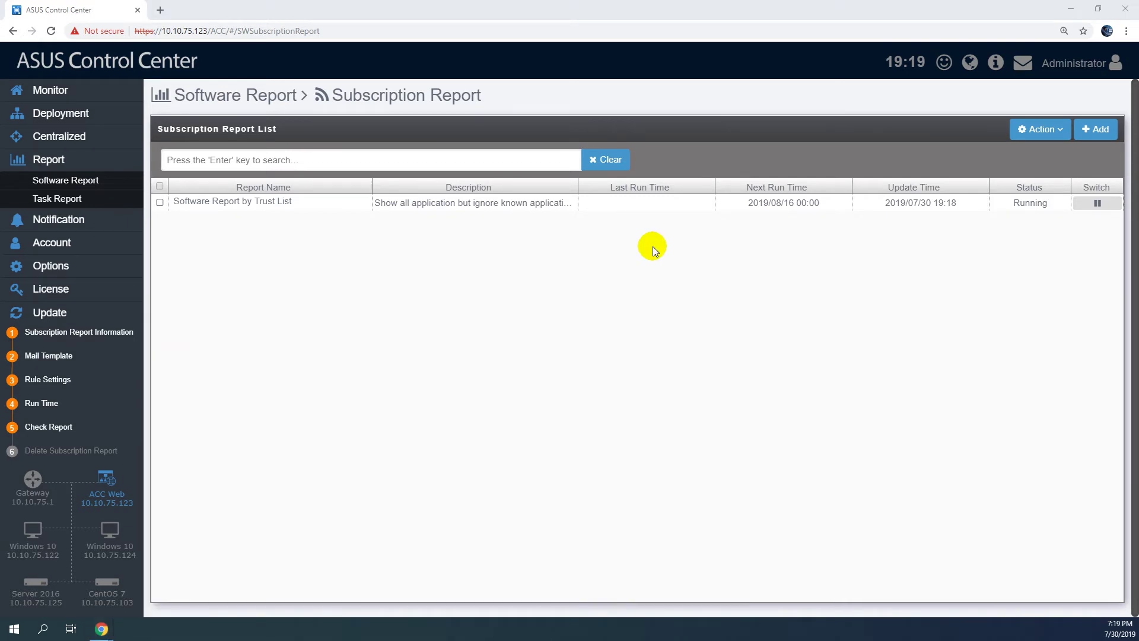
Step: Add a subscription report named Software Report by Focus List, described as "Show specific application from focus list and ignore the other application"
left_click(1099, 129)
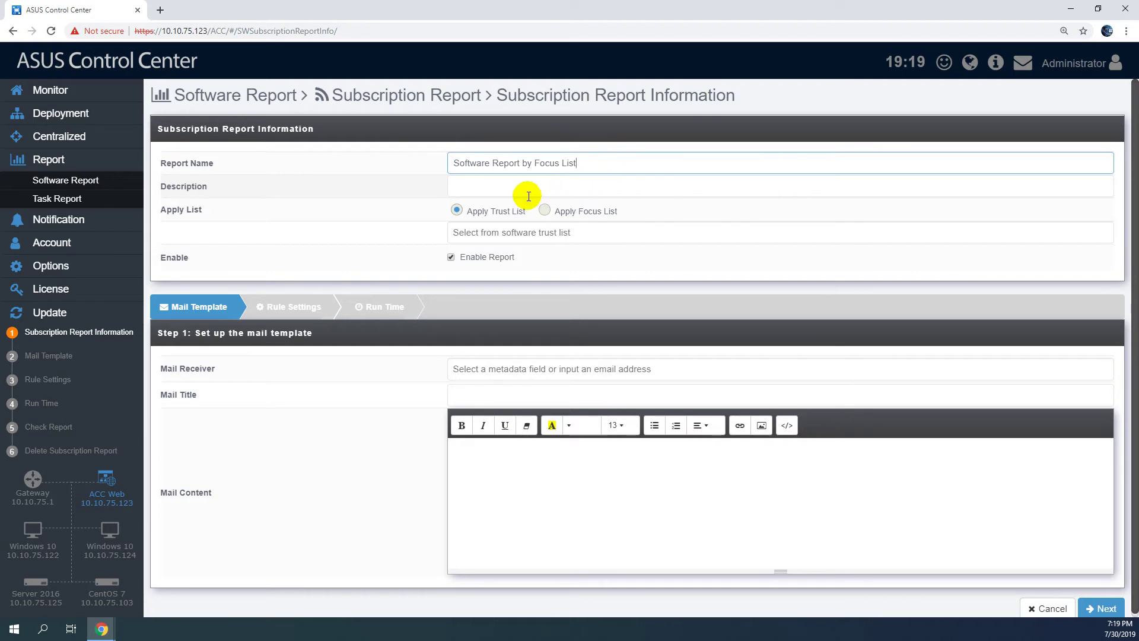
left_click(511, 185)
type("Show specific application from focus list and ignore the other application")
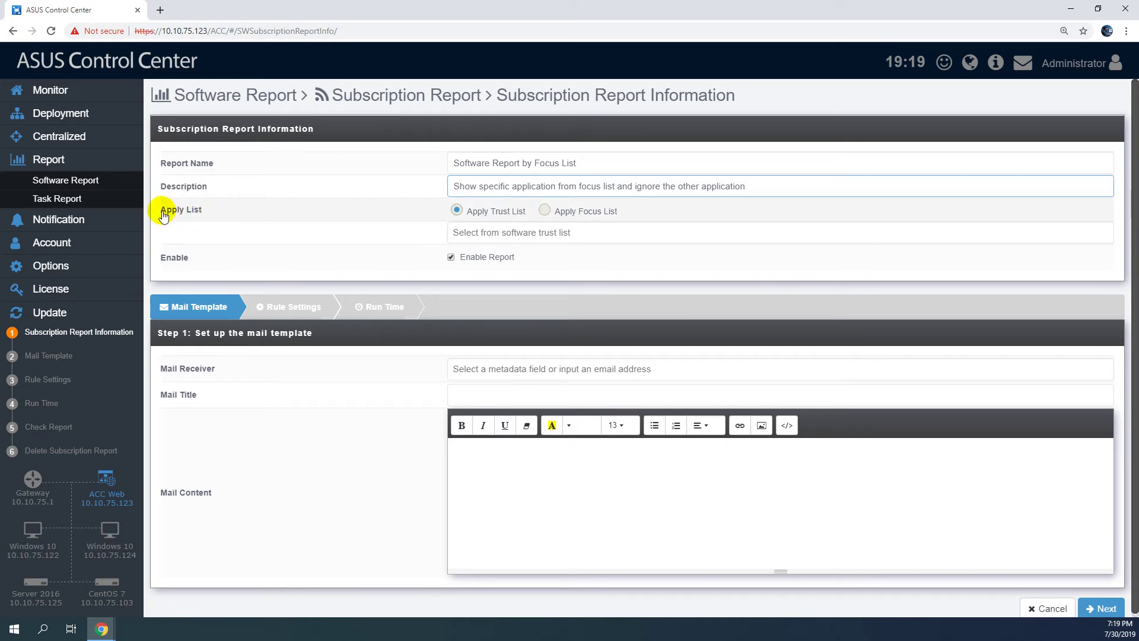
Step: Apply a focus list to the report, choosing the Microsoft Office list
left_click(544, 211)
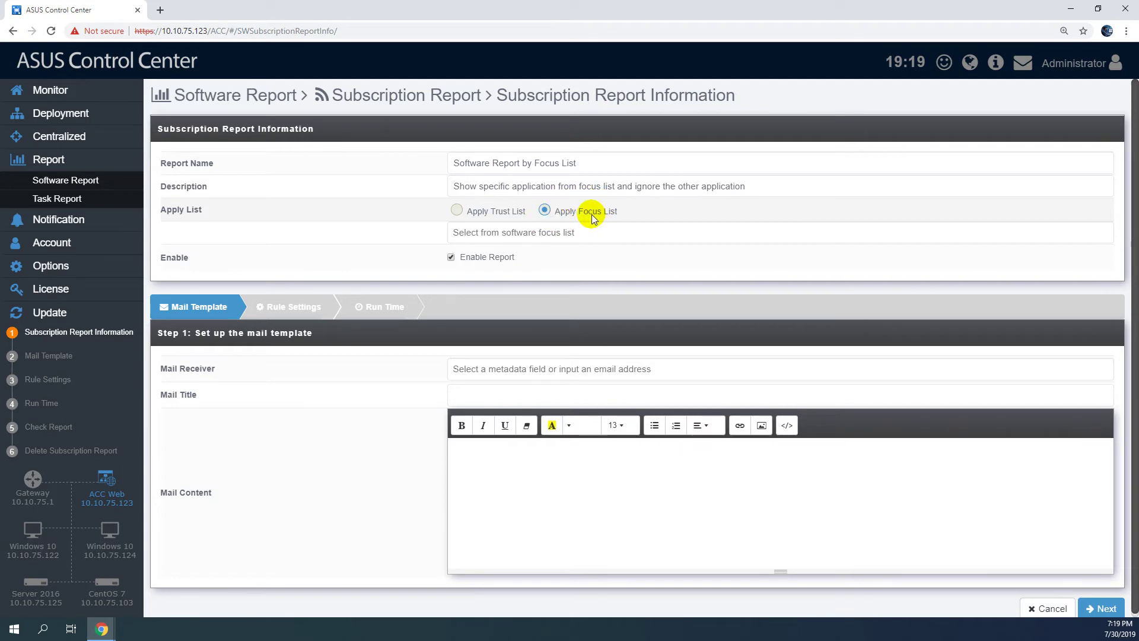
left_click(562, 233)
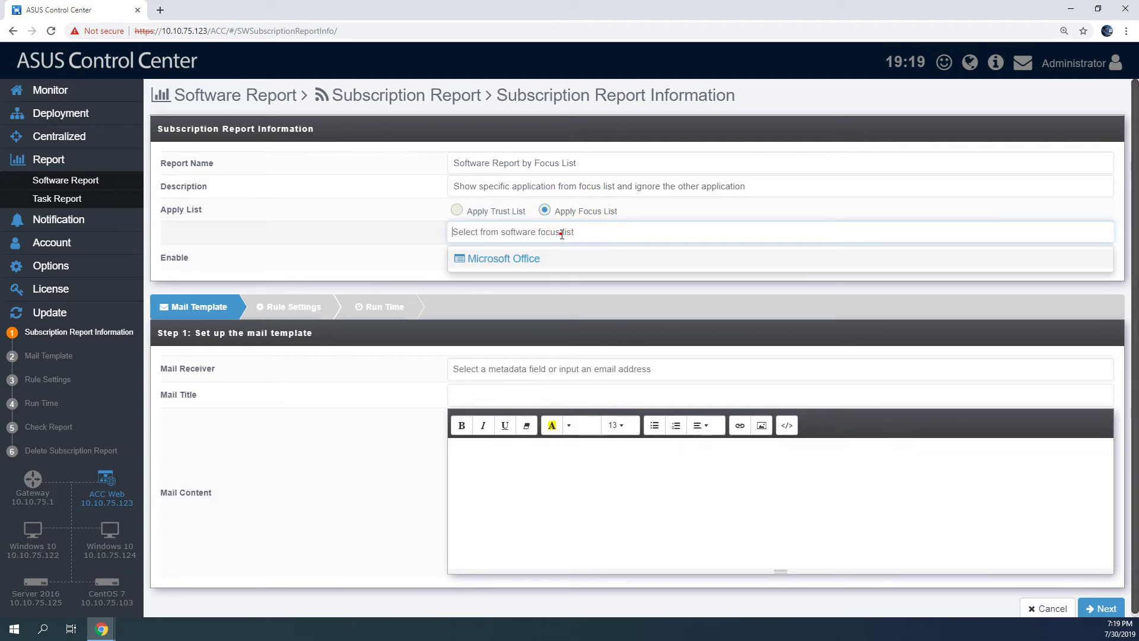
left_click(516, 259)
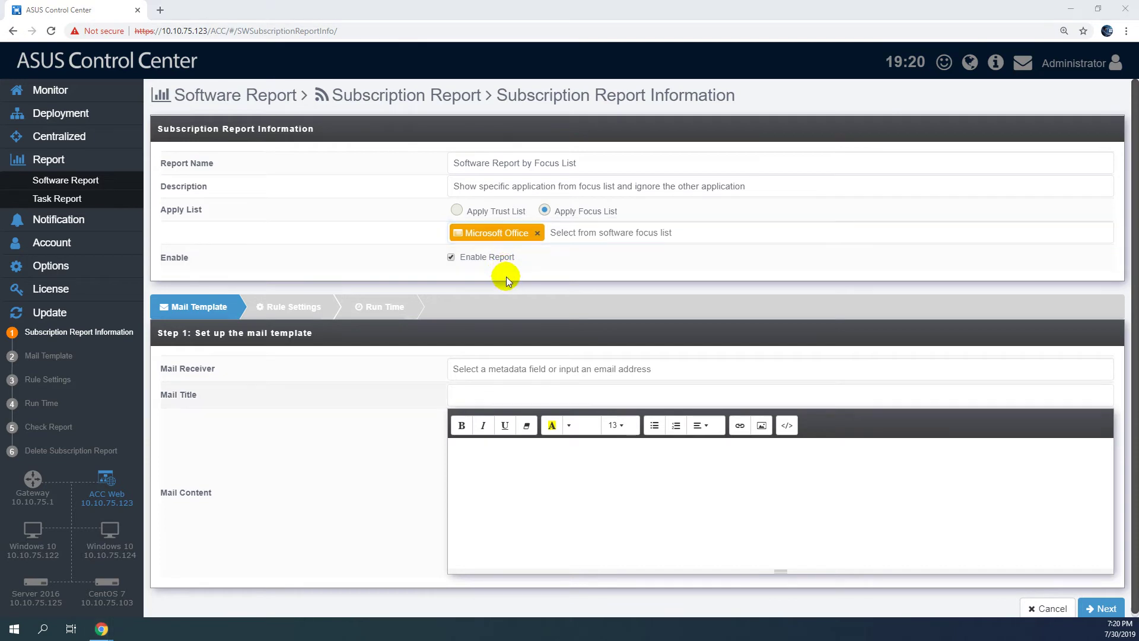
Step: Set the mail receiver to the Director metadata field and the mail title to "Department's Software Report"
left_click(475, 372)
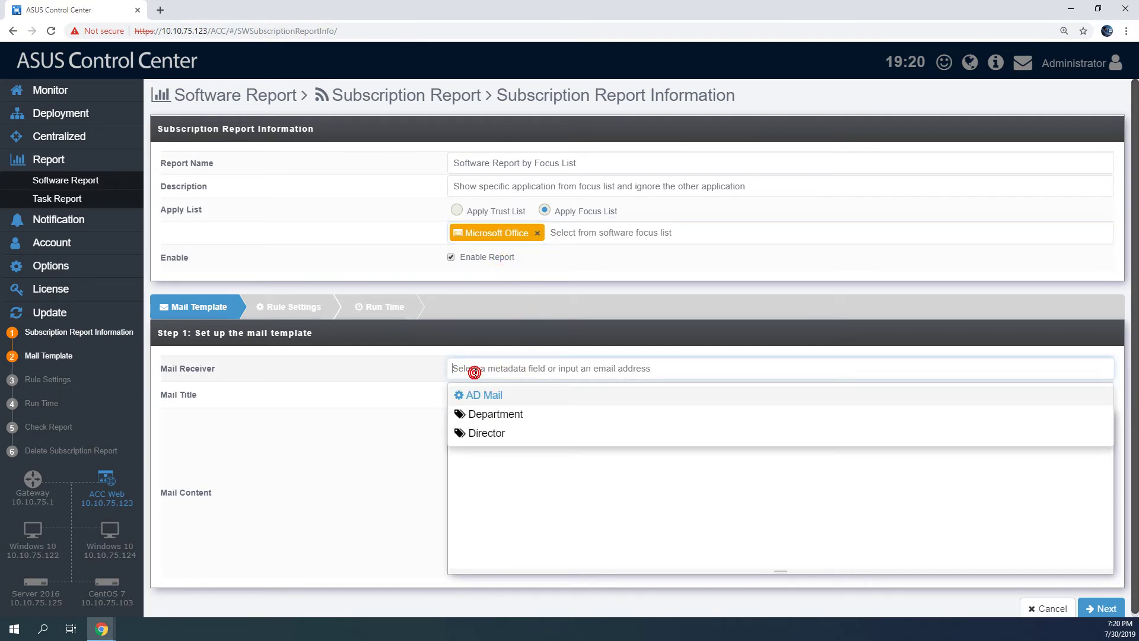
left_click(530, 438)
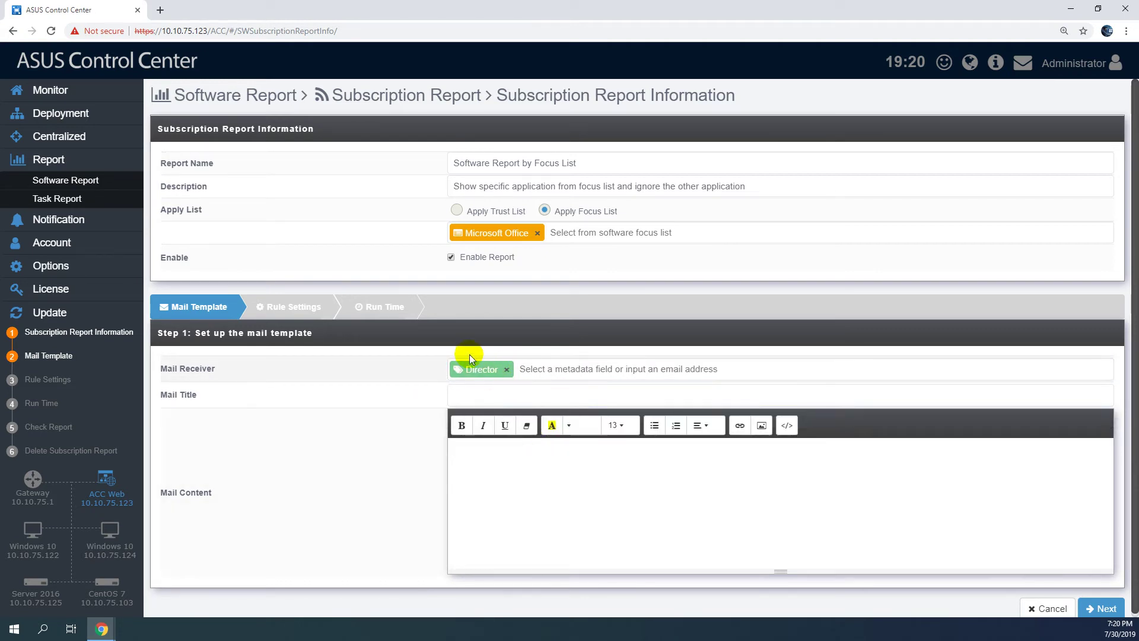
left_click(523, 396)
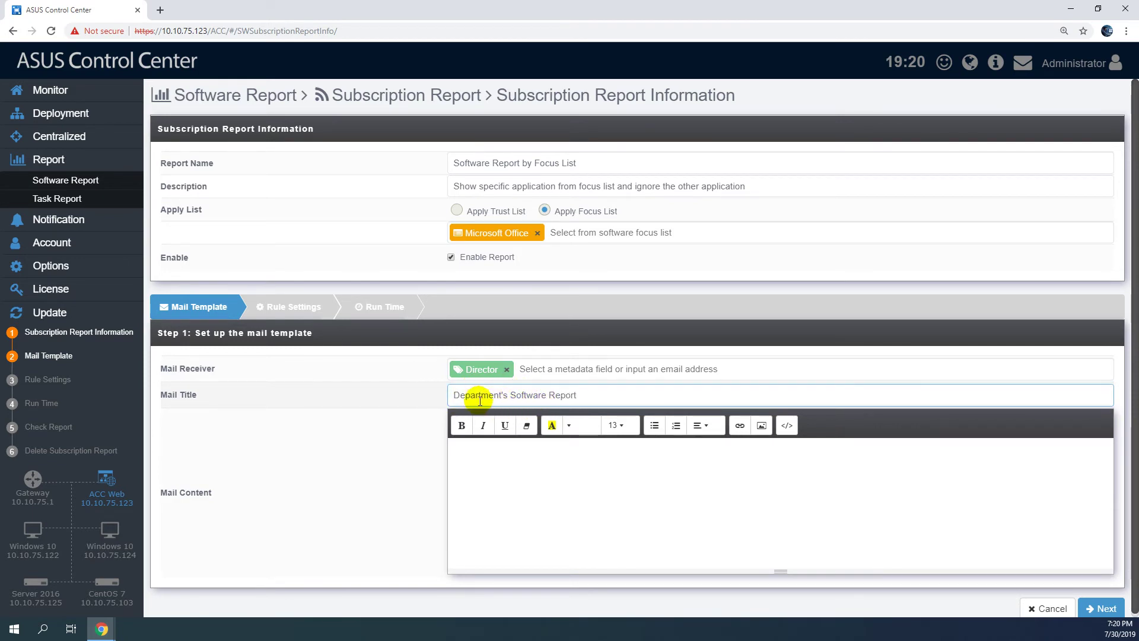
Step: Enter mail content: "Dear Direct, Focus List is applied to this report, And your department's software report as below. Please ensure these application's license is enough. Best Regards"
left_click(527, 474)
type("Dear Direct,  Focus List is applied to this report, And your department's software report as below. Please ensure these application's license is enough.  Best Regards")
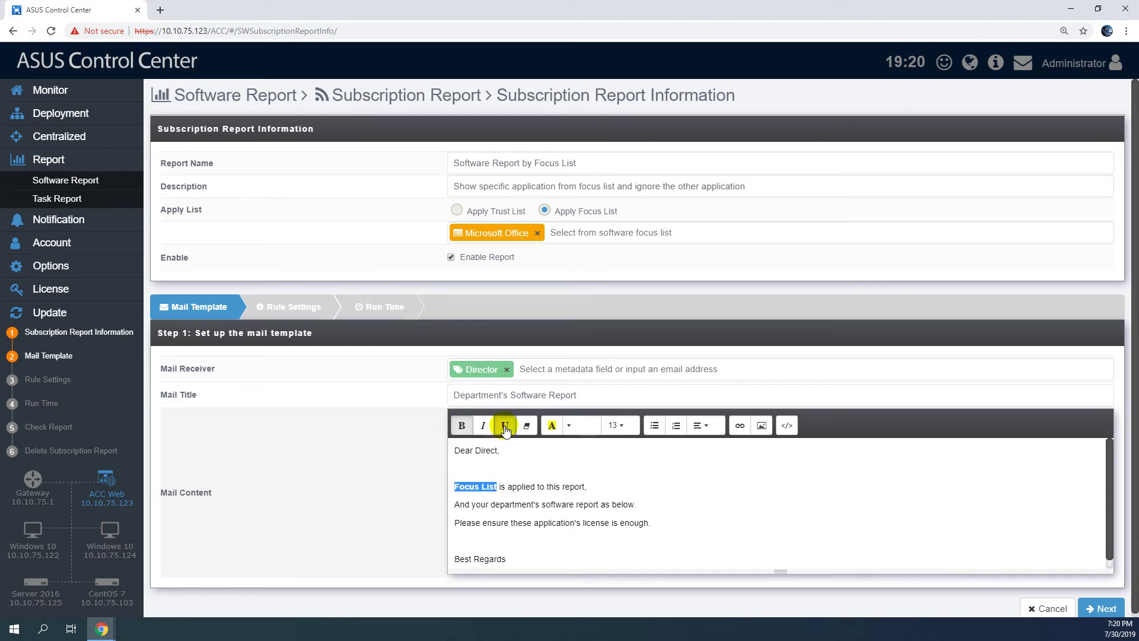
Step: Highlight the sentence "Please ensure these application's license is enough." in yellow in the mail content
left_click_drag(651, 524, 465, 524)
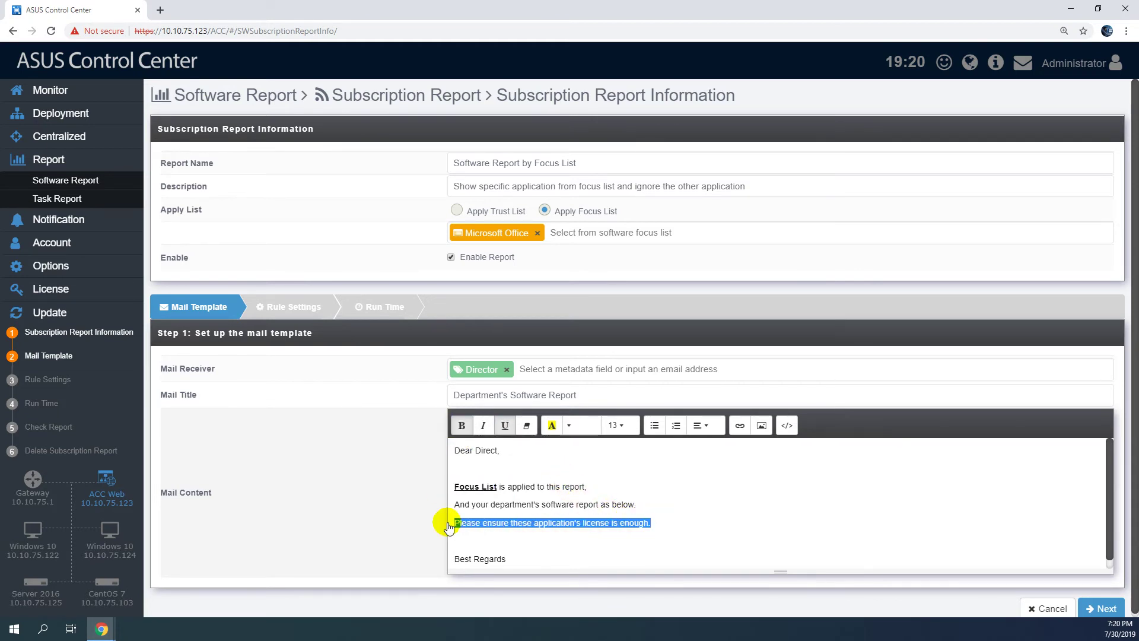
left_click(552, 426)
left_click(700, 503)
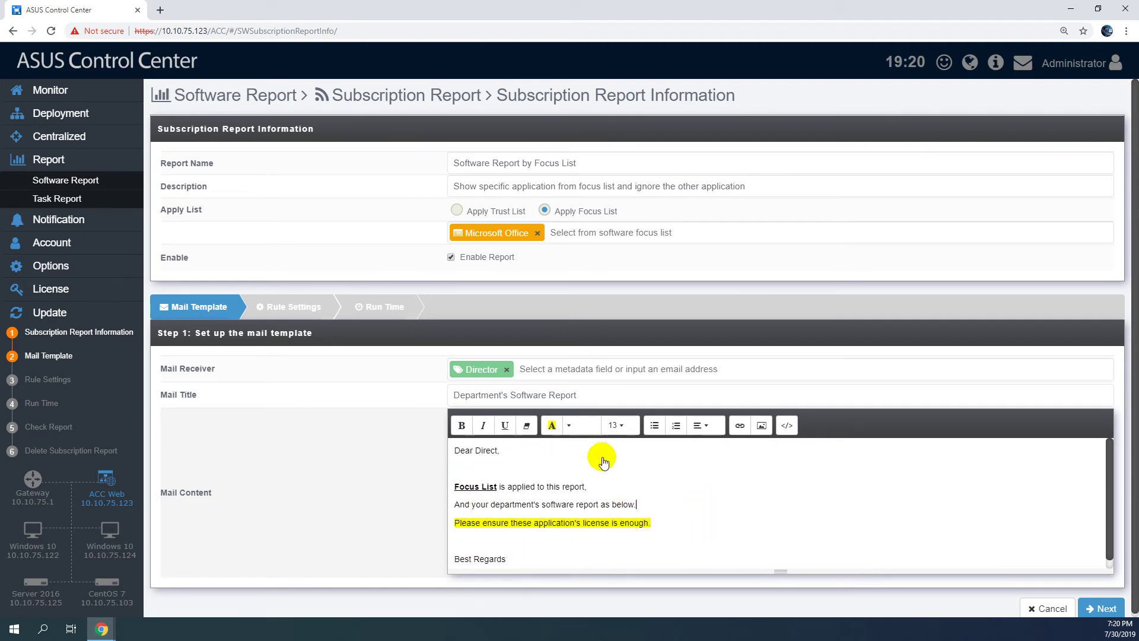
Step: Add a device selection rule in the rule settings where the Department field contains the keyword SW
left_click(1107, 609)
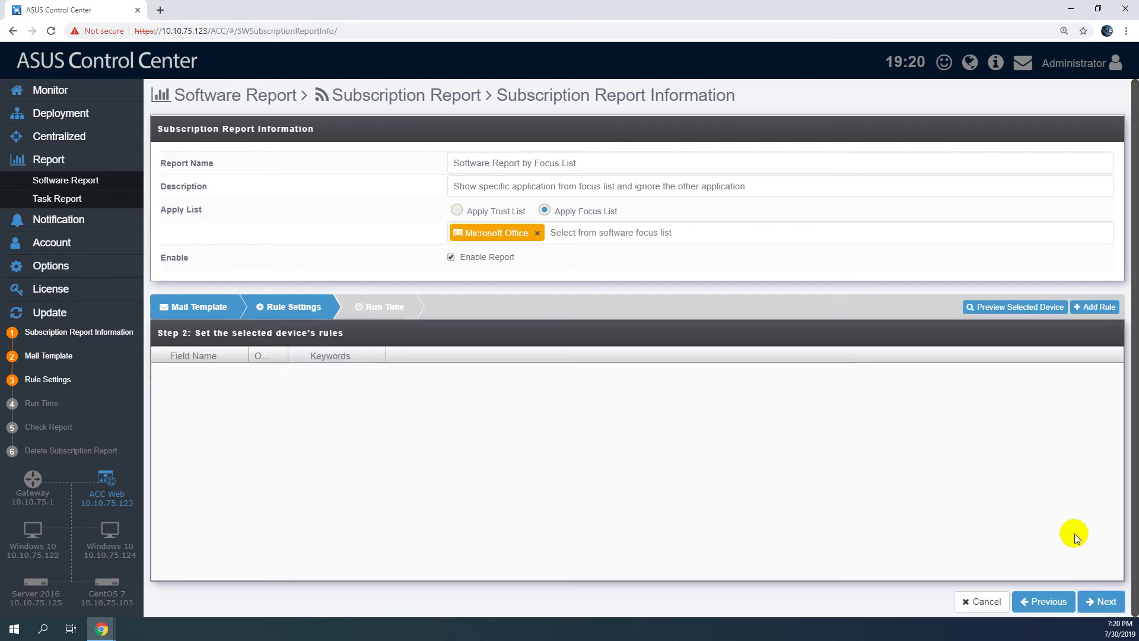
left_click(1098, 307)
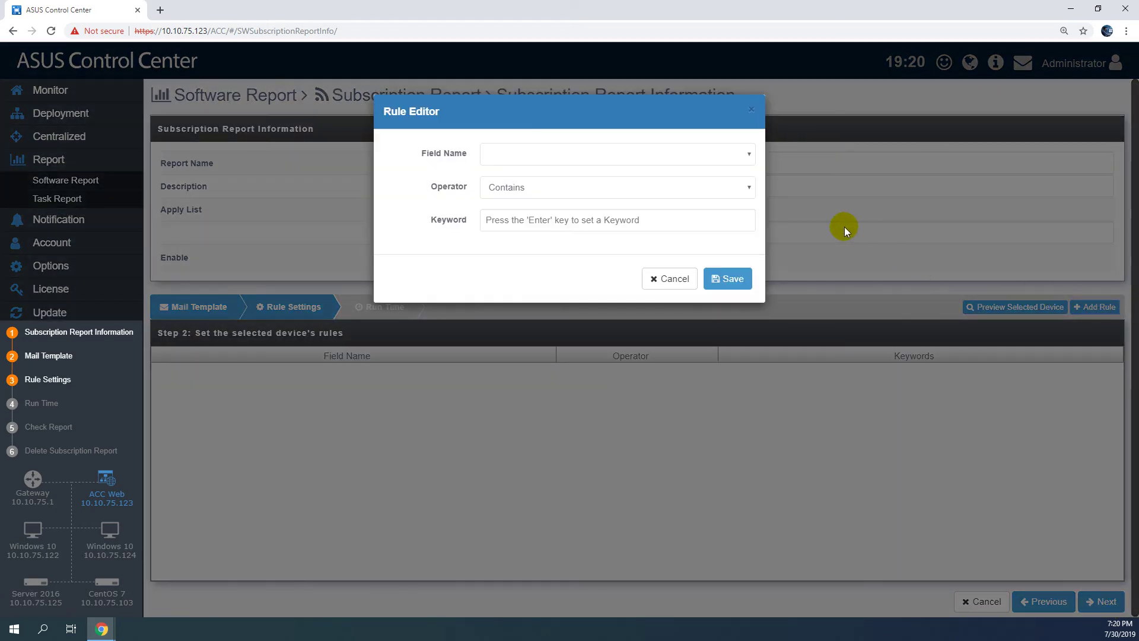
left_click(623, 159)
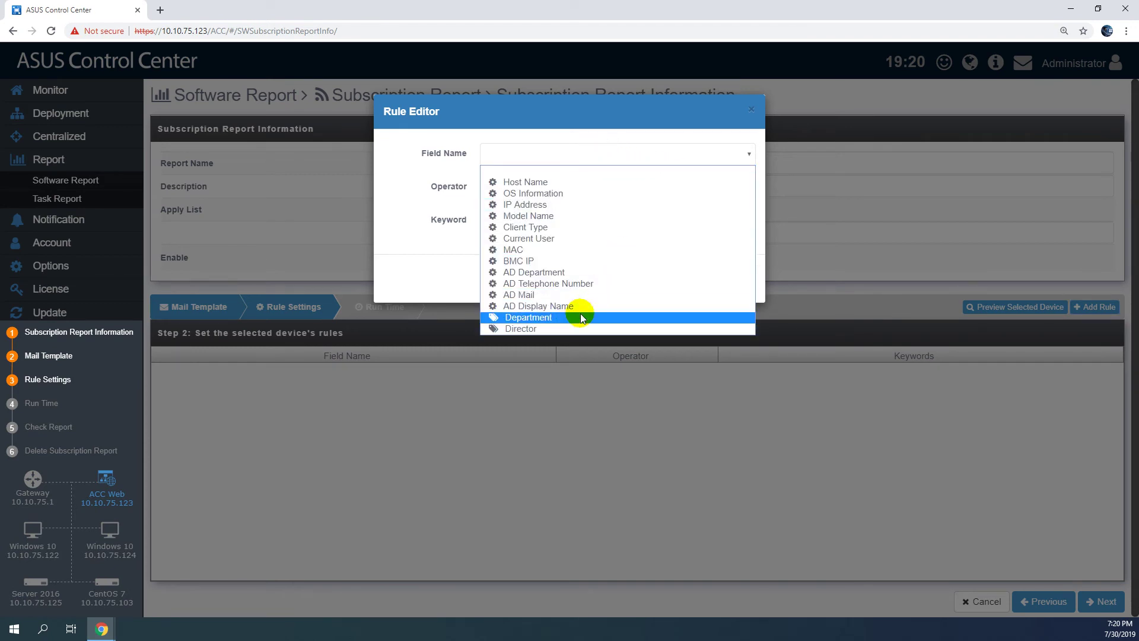
left_click(528, 319)
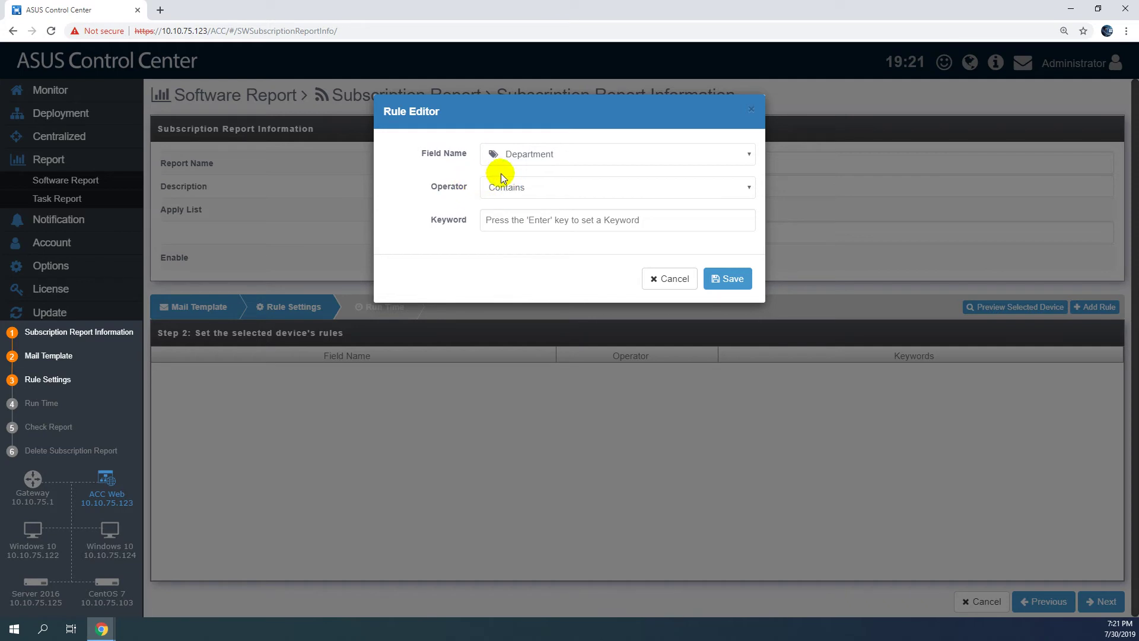
left_click(528, 225)
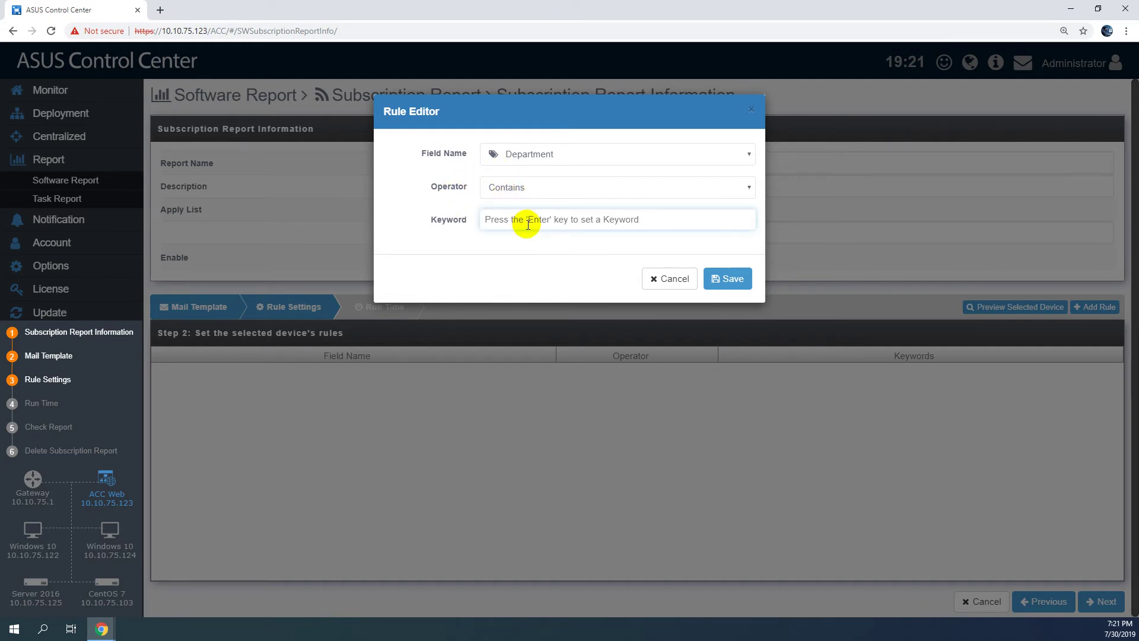
type("SW")
key("Return")
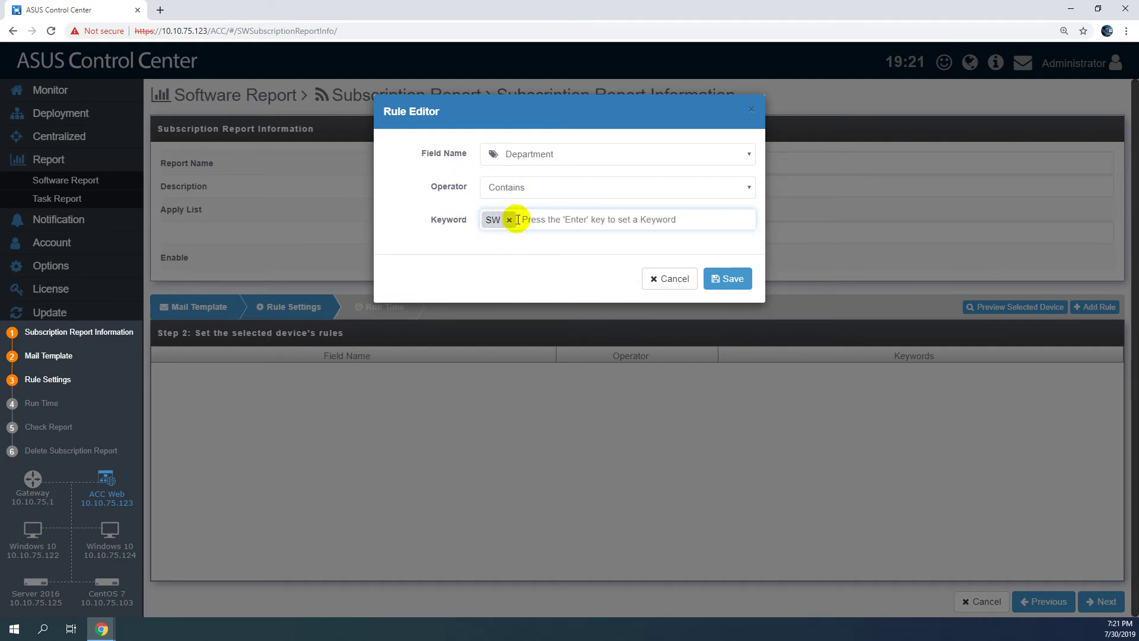
left_click(728, 280)
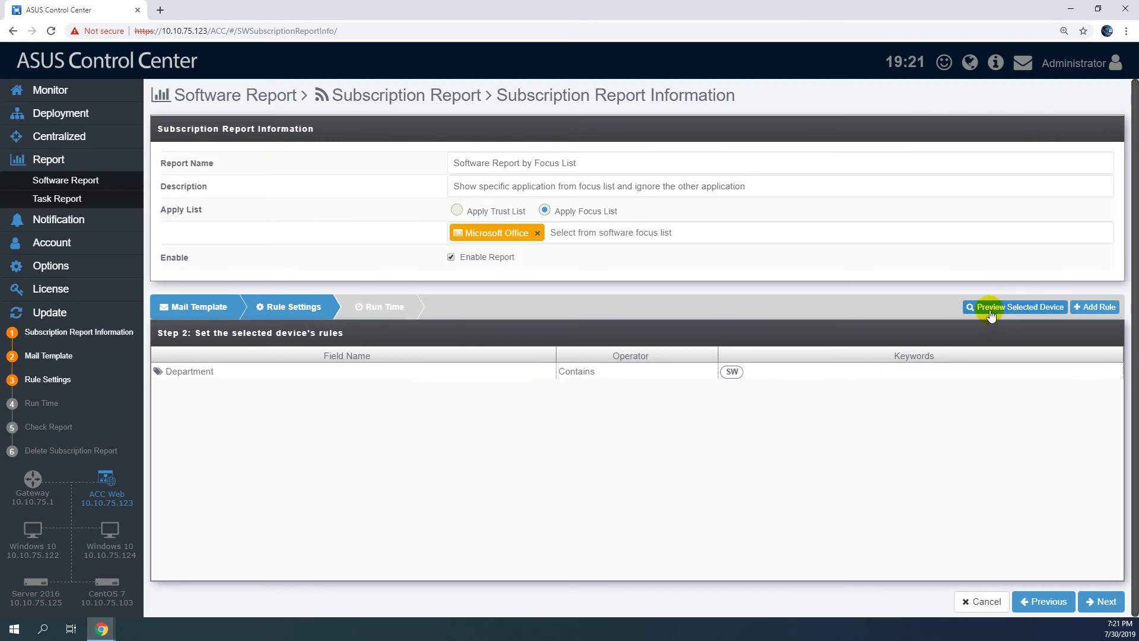
Step: Preview the devices selected by the rule, adding the Department field as a column to check their department
left_click(1018, 306)
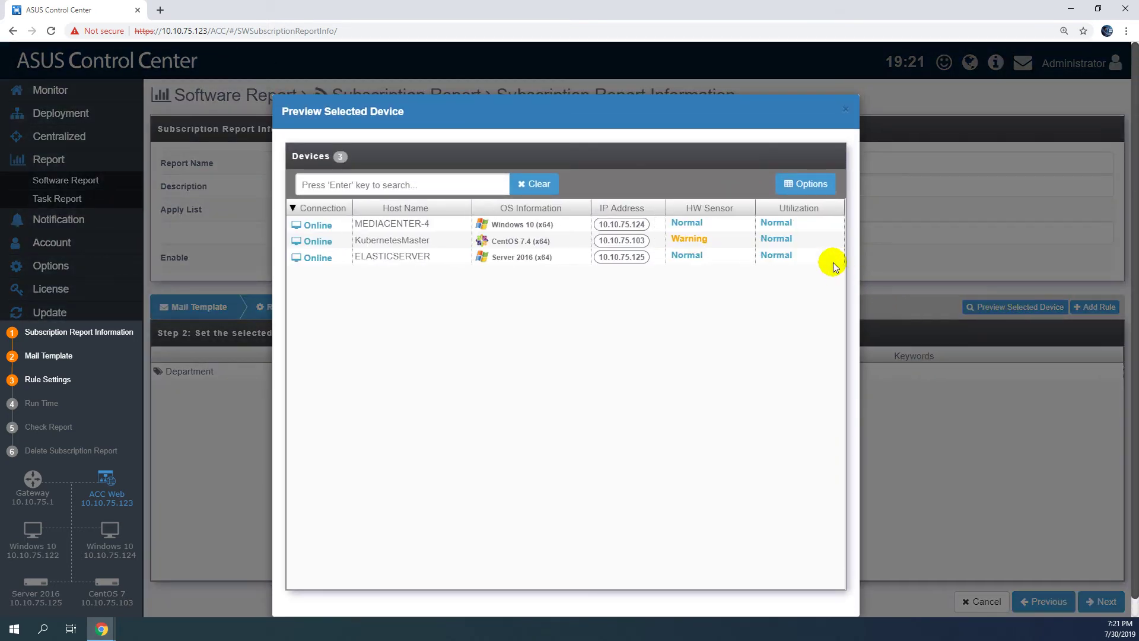
left_click(808, 184)
left_click_drag(837, 237, 841, 359)
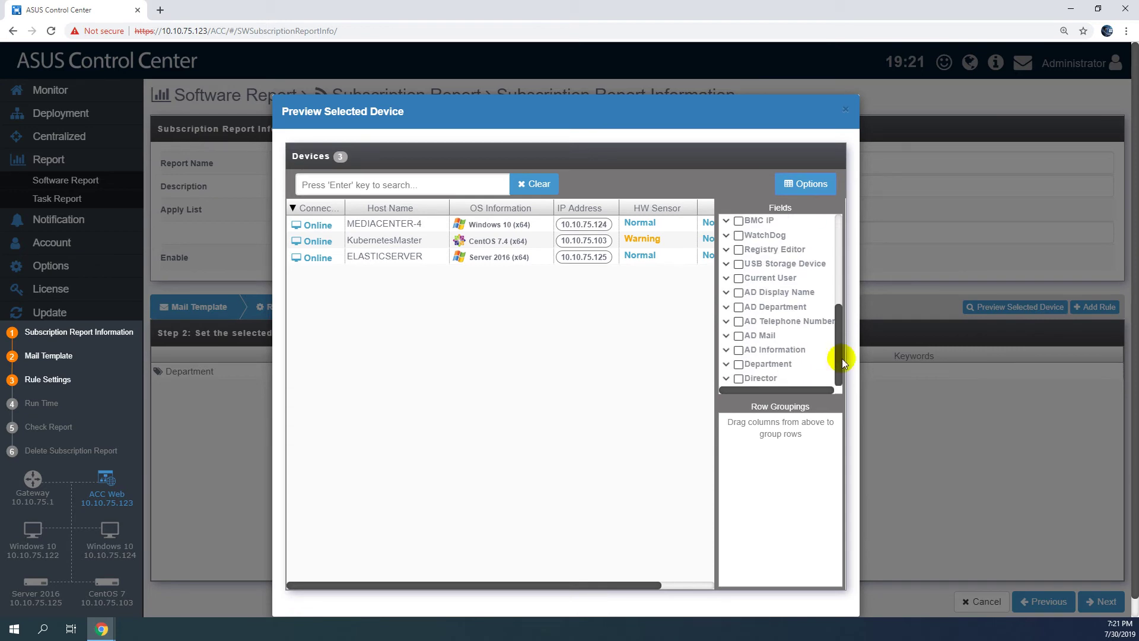
left_click(802, 190)
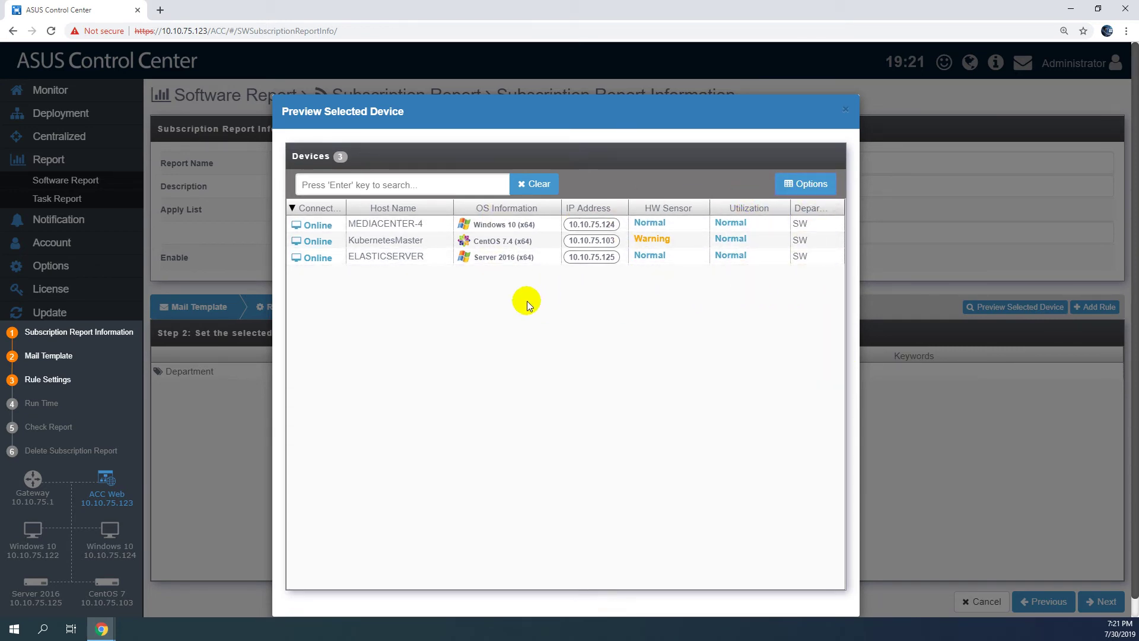
left_click(841, 119)
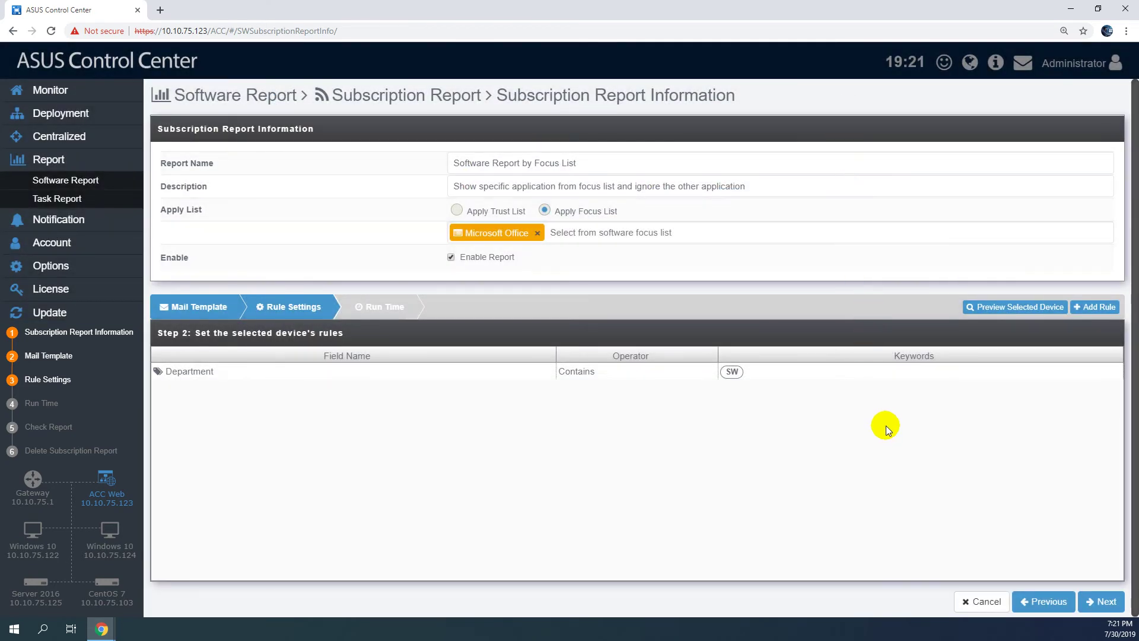
Step: Set the run time to send on the 16th day of the month, with a 1-month data period that depends on the send date
left_click(1099, 601)
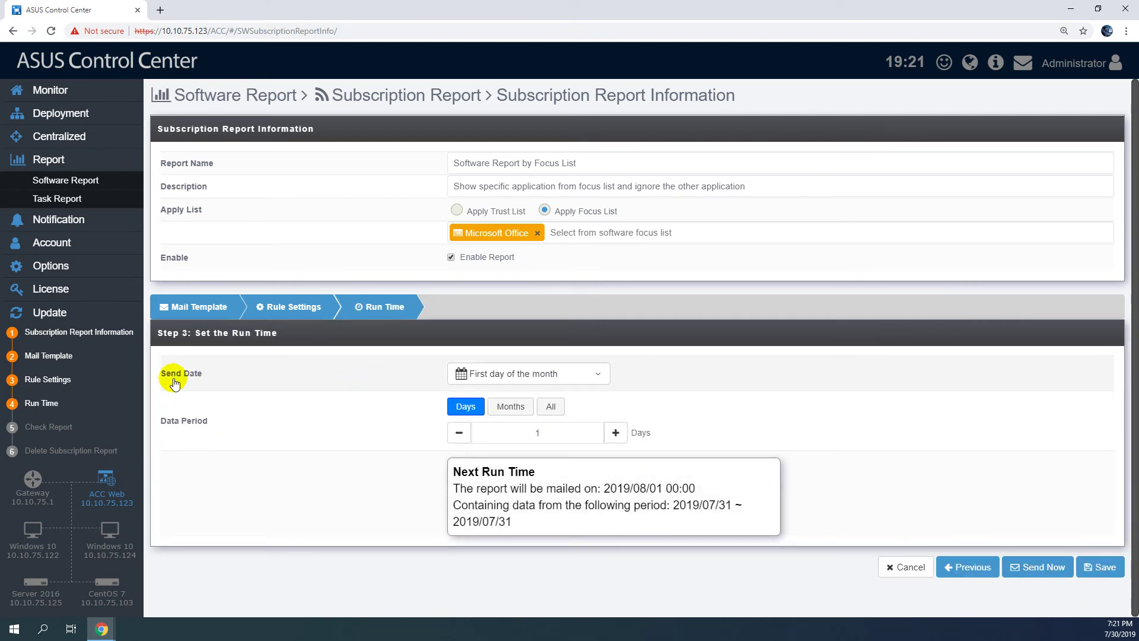
left_click(516, 373)
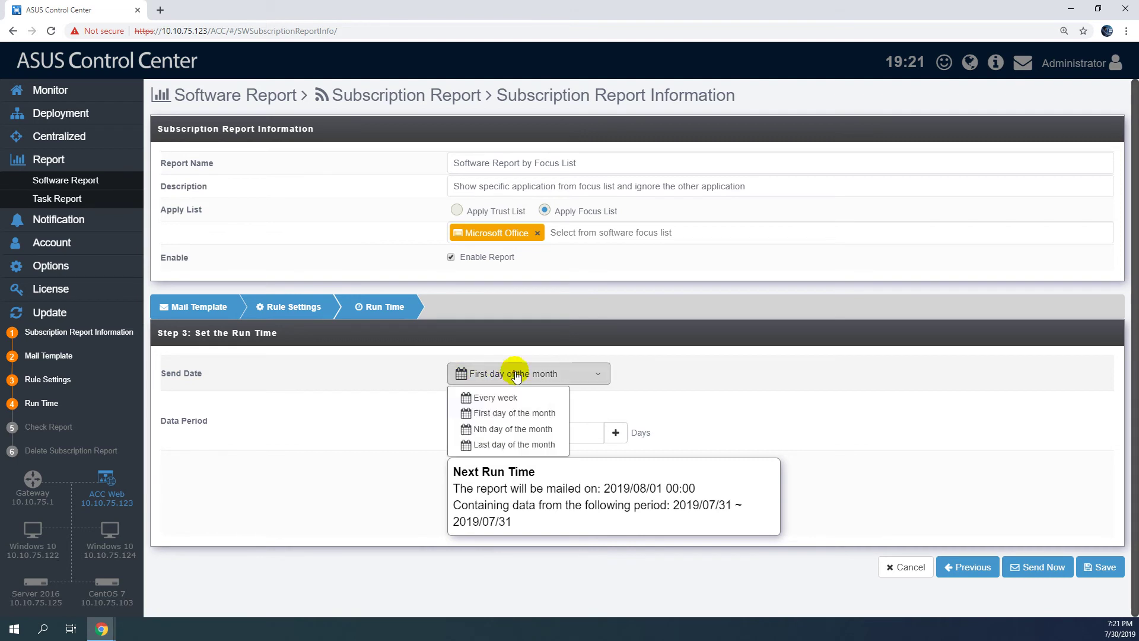
left_click(506, 431)
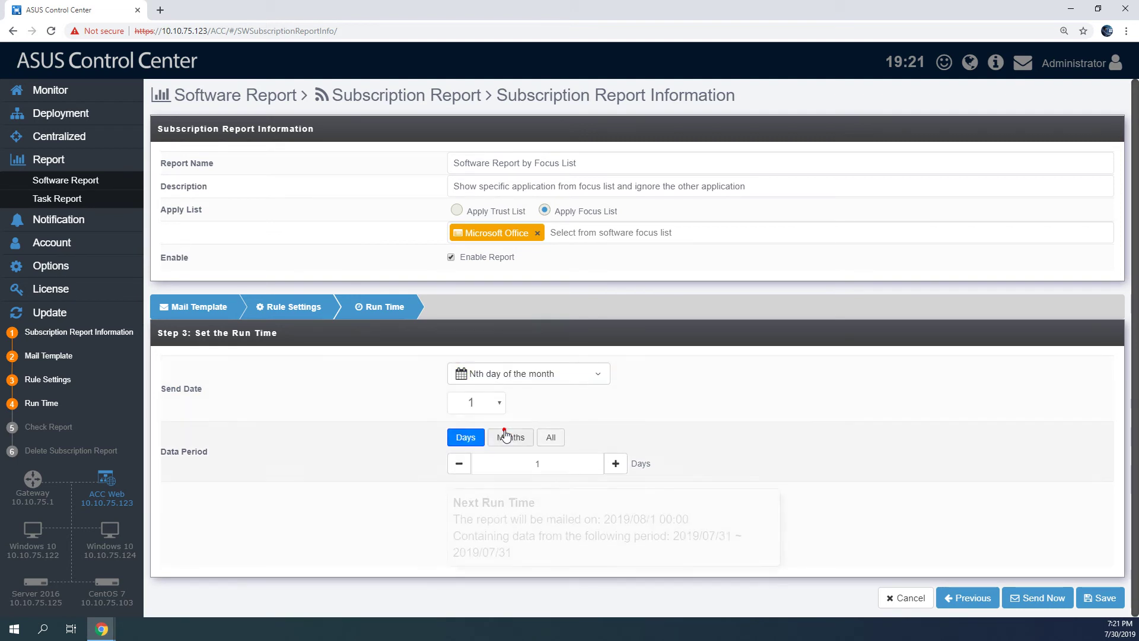
left_click(485, 404)
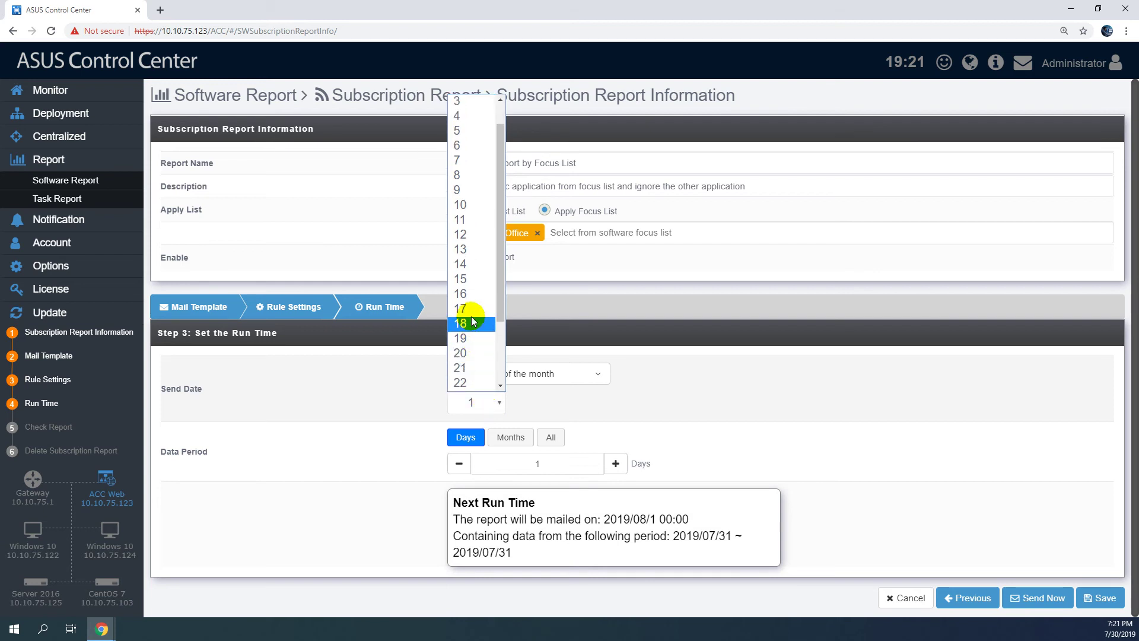
left_click(469, 294)
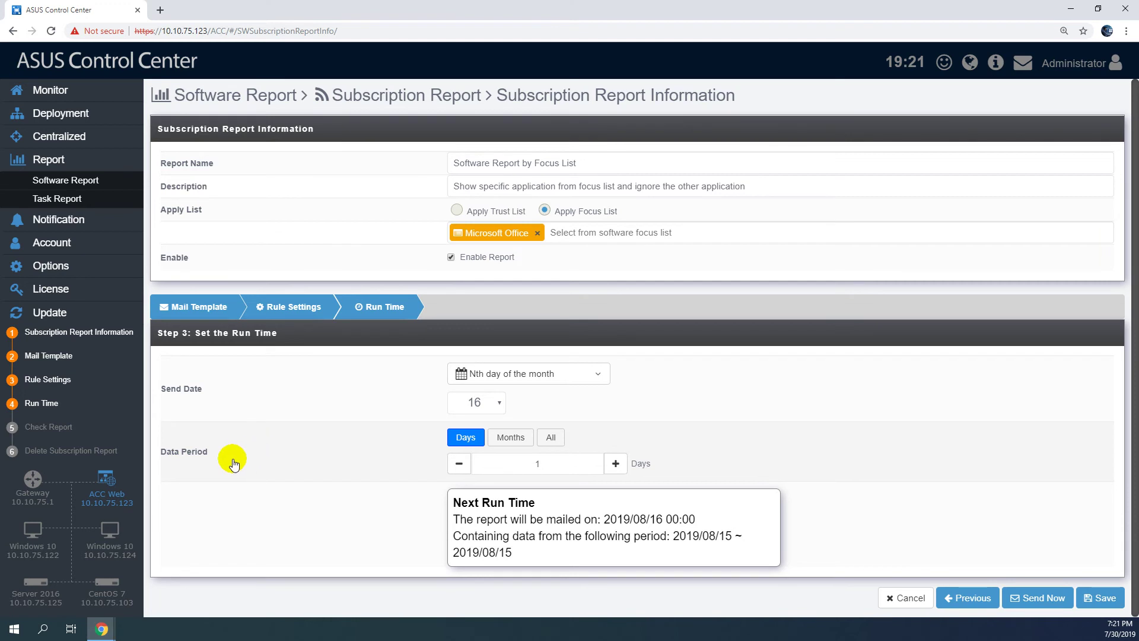
left_click(513, 439)
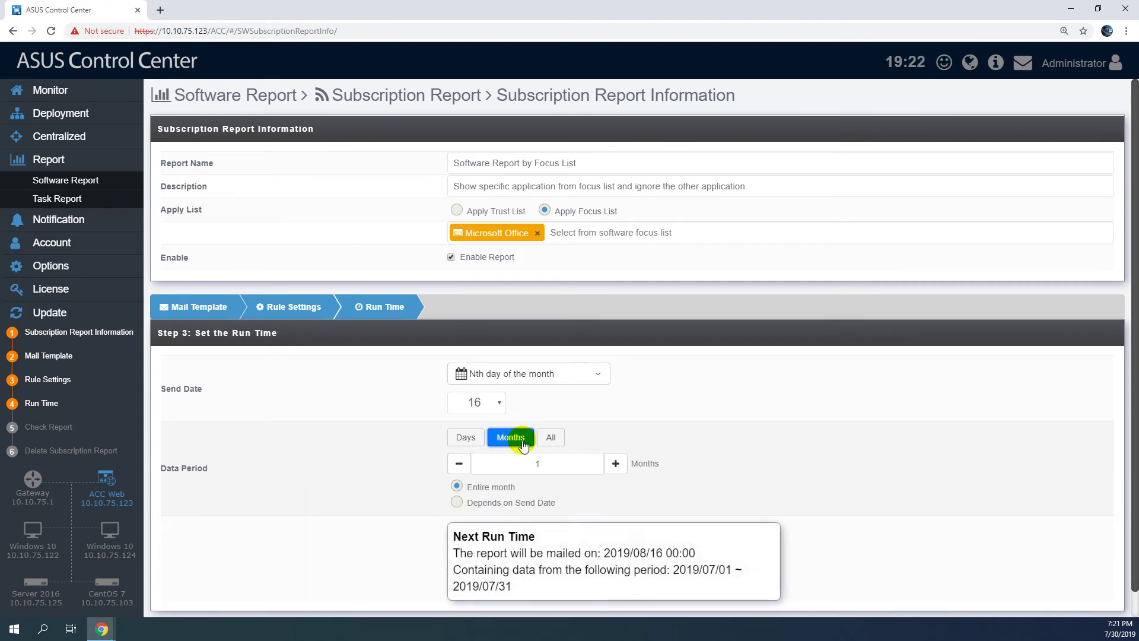
left_click(488, 504)
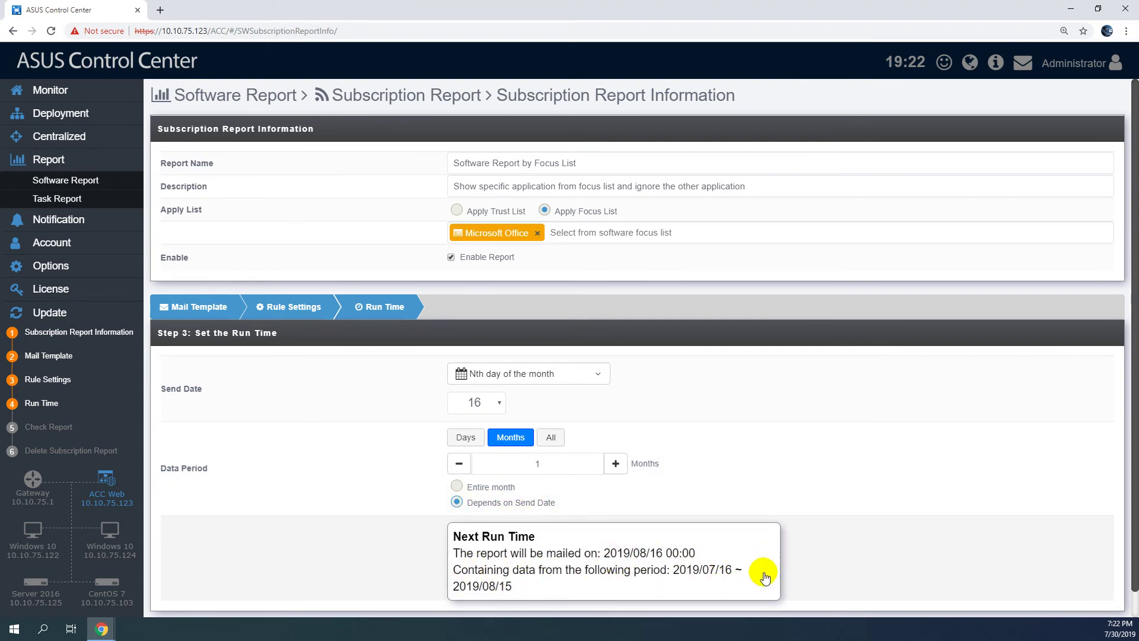
Step: Send the focus list report immediately and save the subscription report
left_click_drag(1130, 514, 1136, 541)
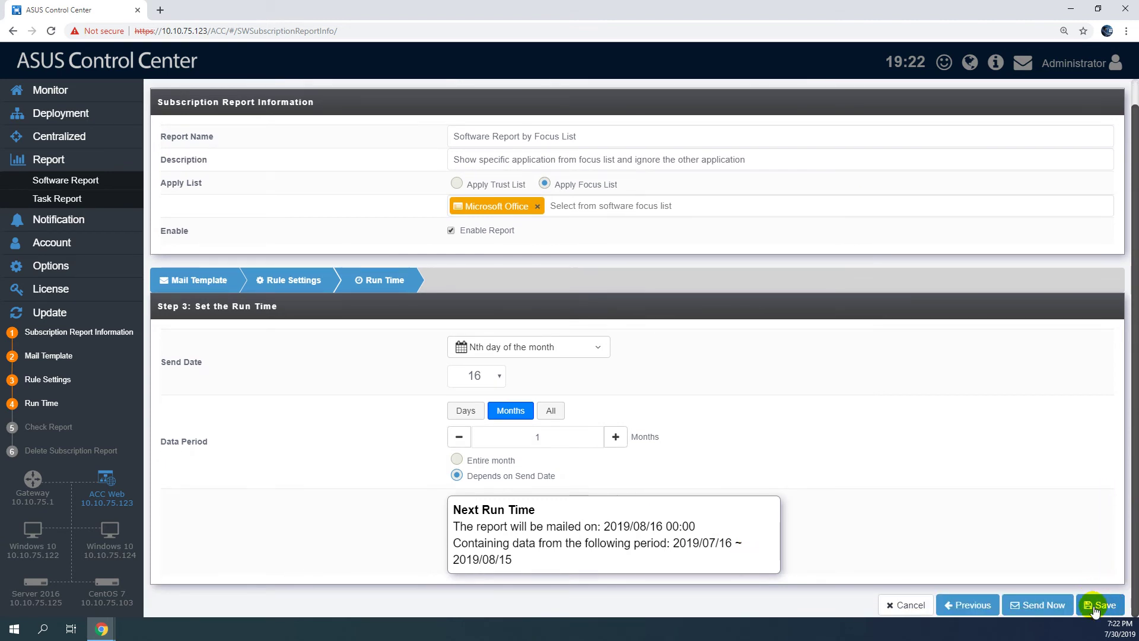
left_click(1047, 600)
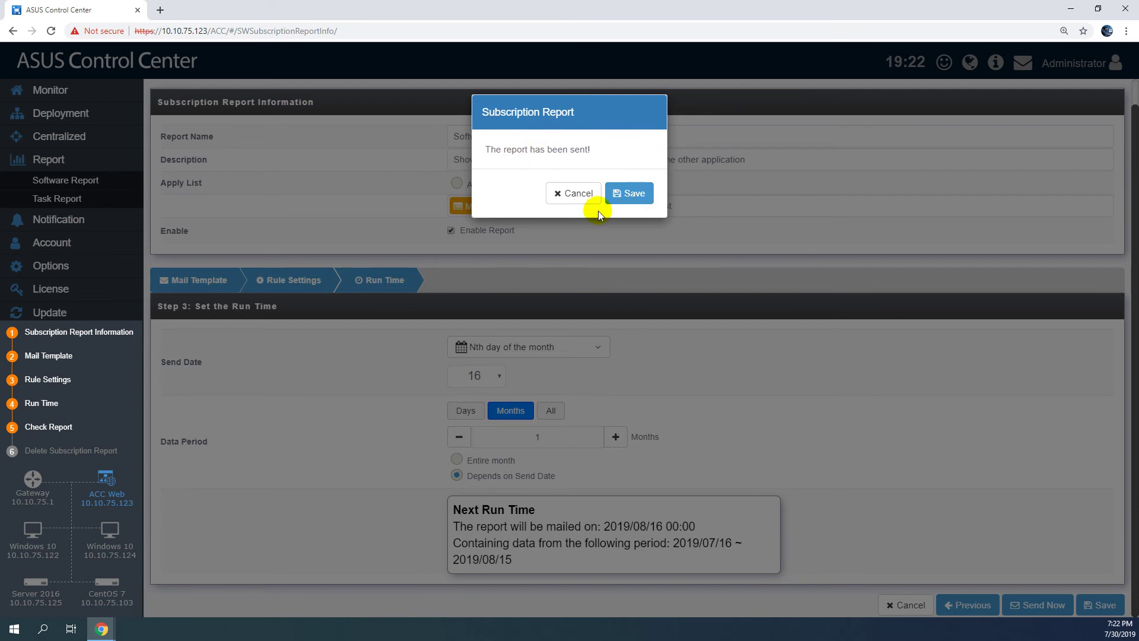
left_click(636, 191)
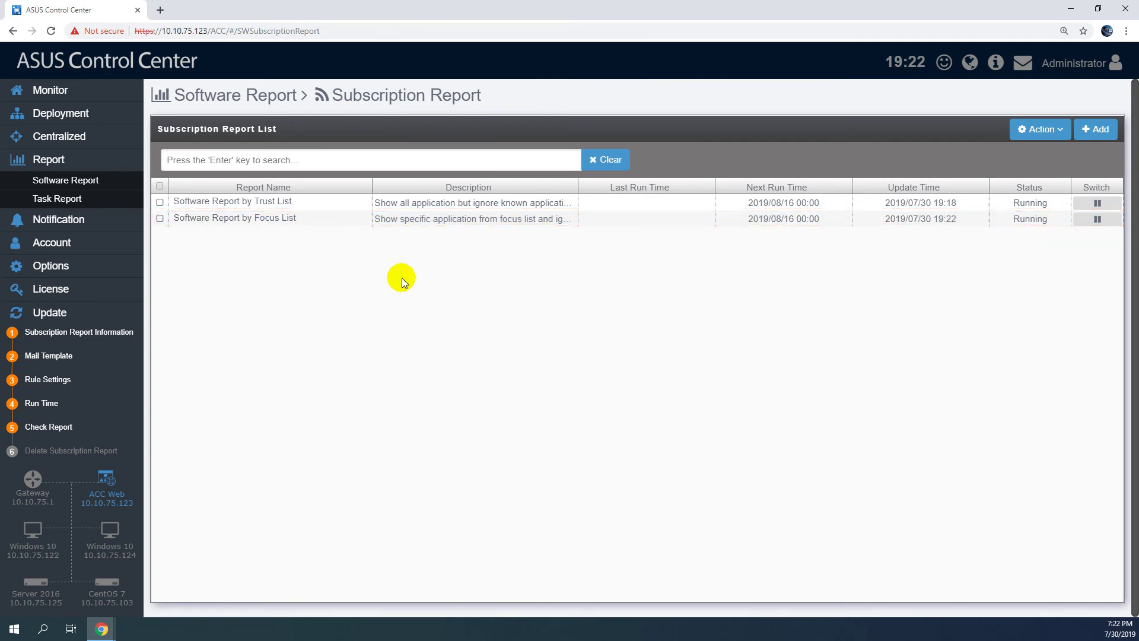
Step: Switch to the Gmail window, read the newest "Department's Software Report" mail including its software table, and minimize the window
mouse_move(102, 632)
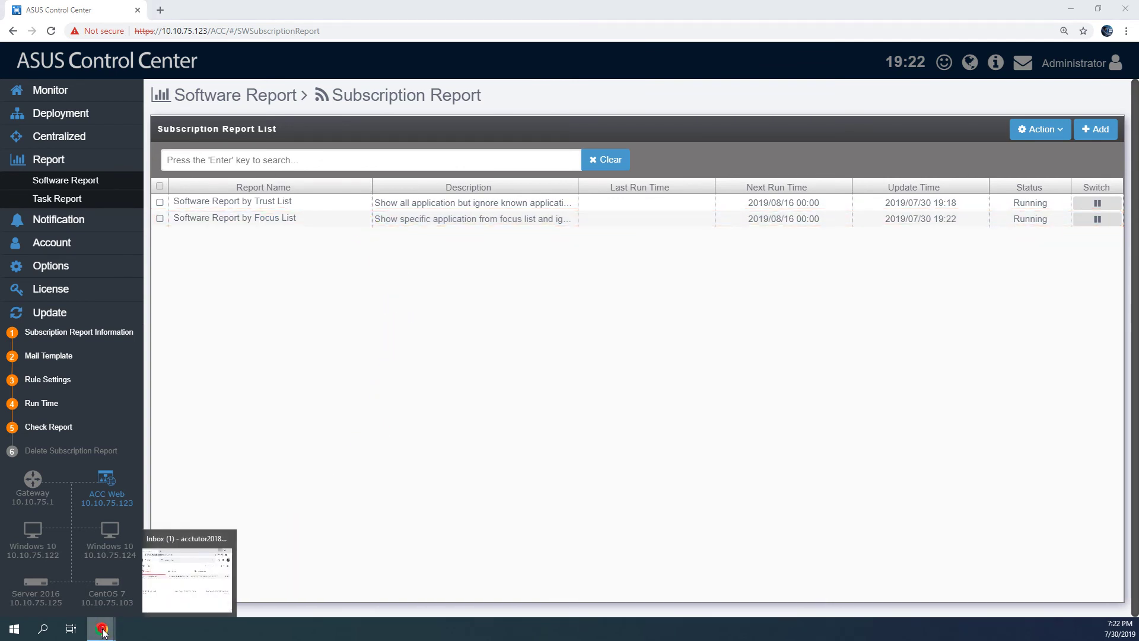
left_click(184, 587)
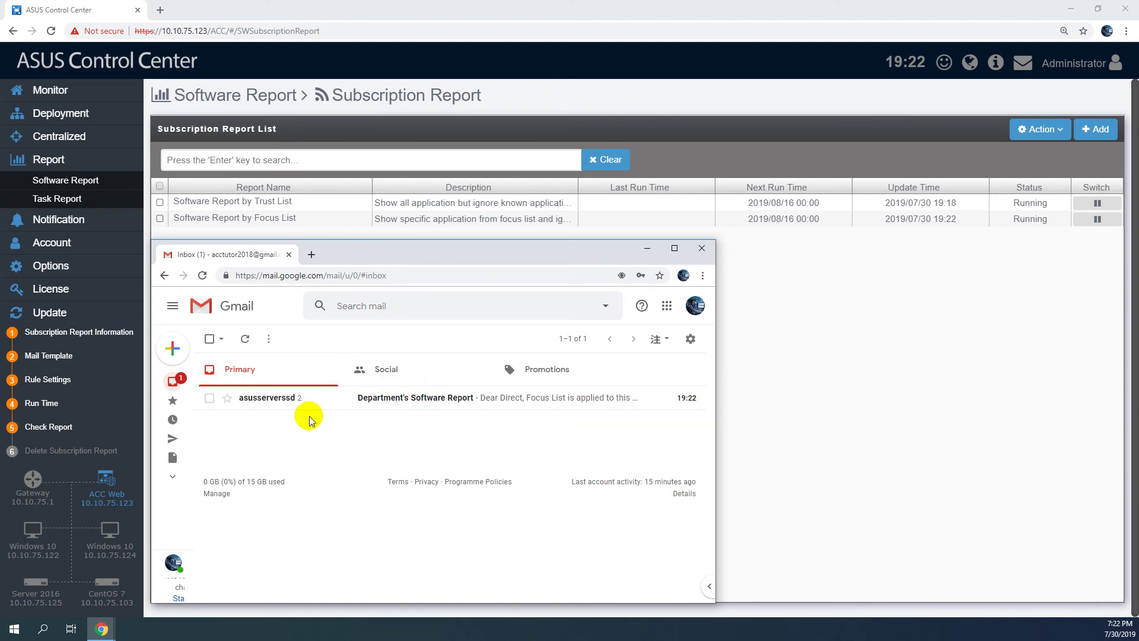
left_click(433, 398)
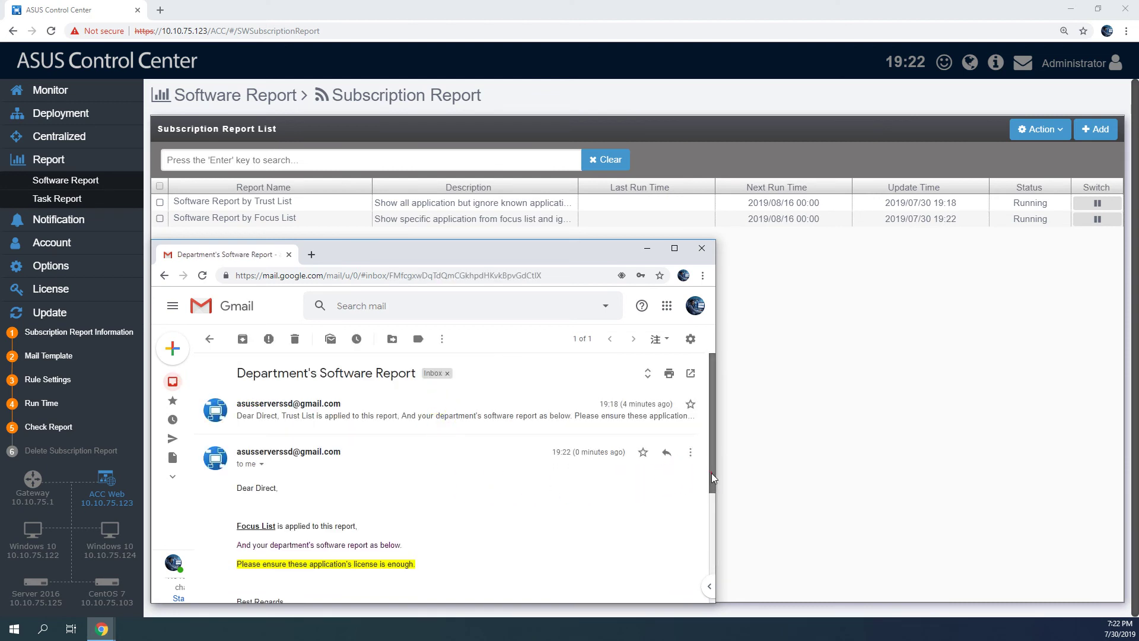
left_click_drag(710, 472, 714, 515)
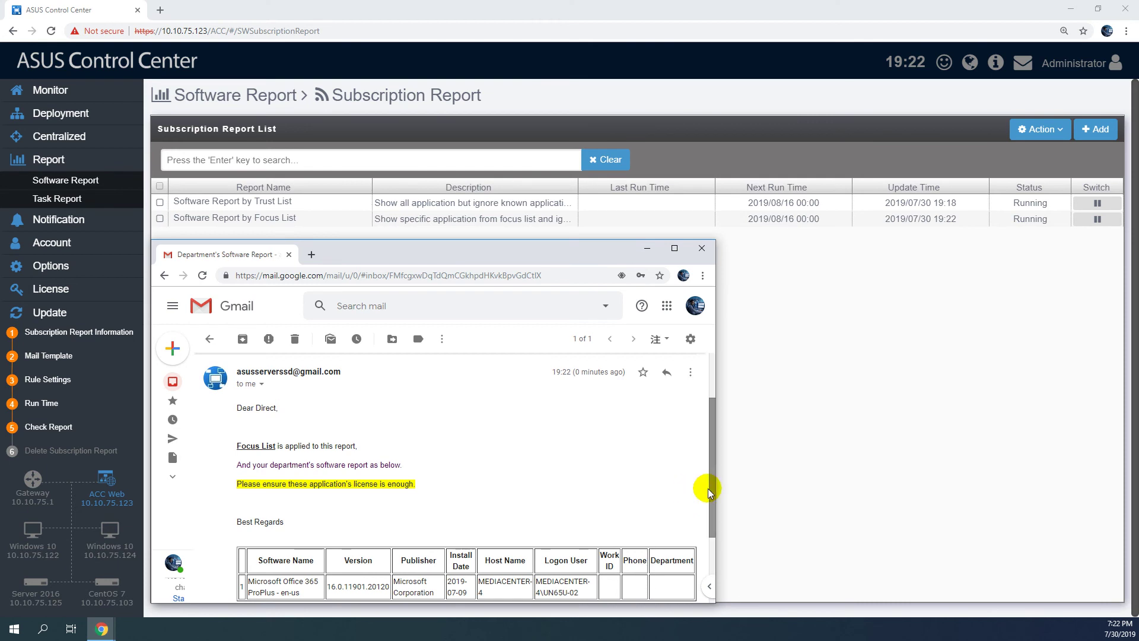
left_click_drag(714, 498, 714, 528)
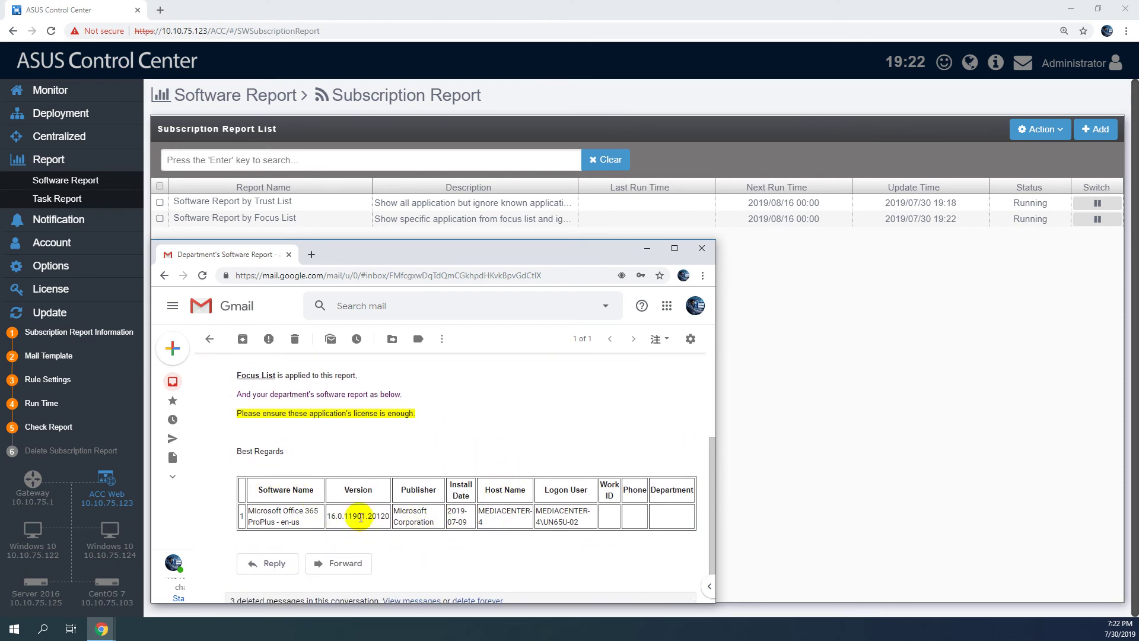
left_click(653, 251)
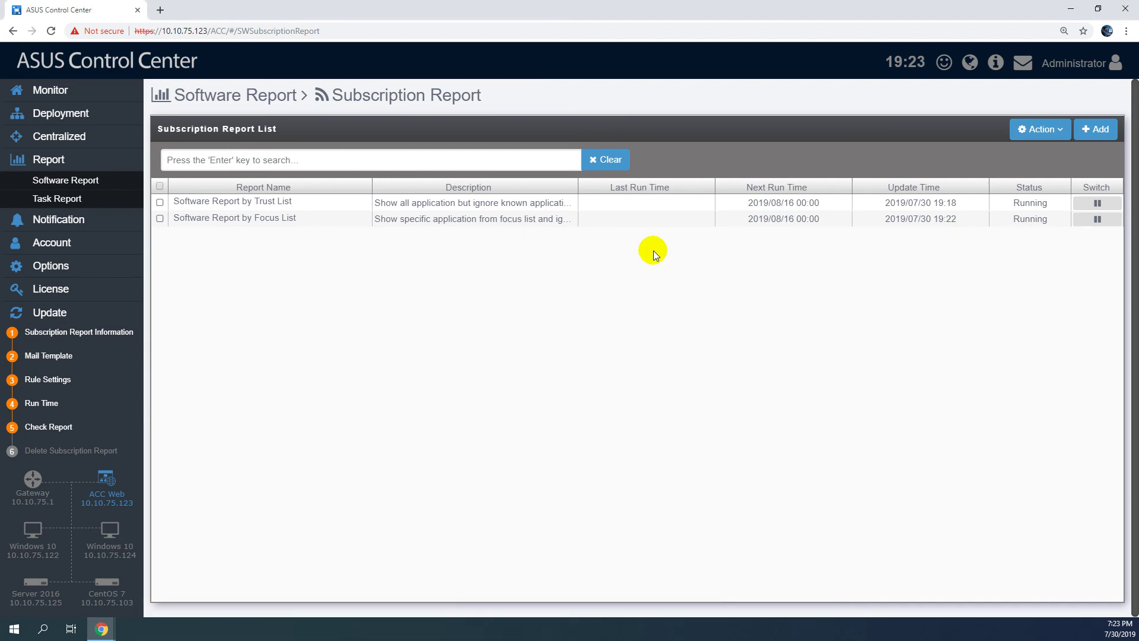
Step: Pause the "Software Report by Focus List" subscription report and set it running again
left_click(159, 219)
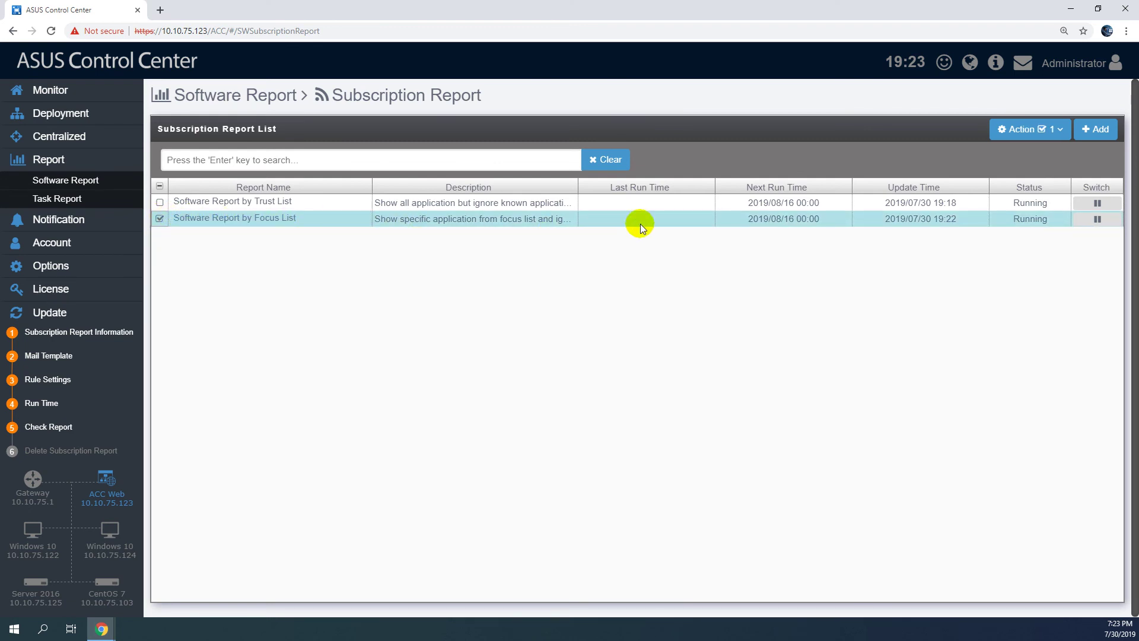
left_click(1055, 129)
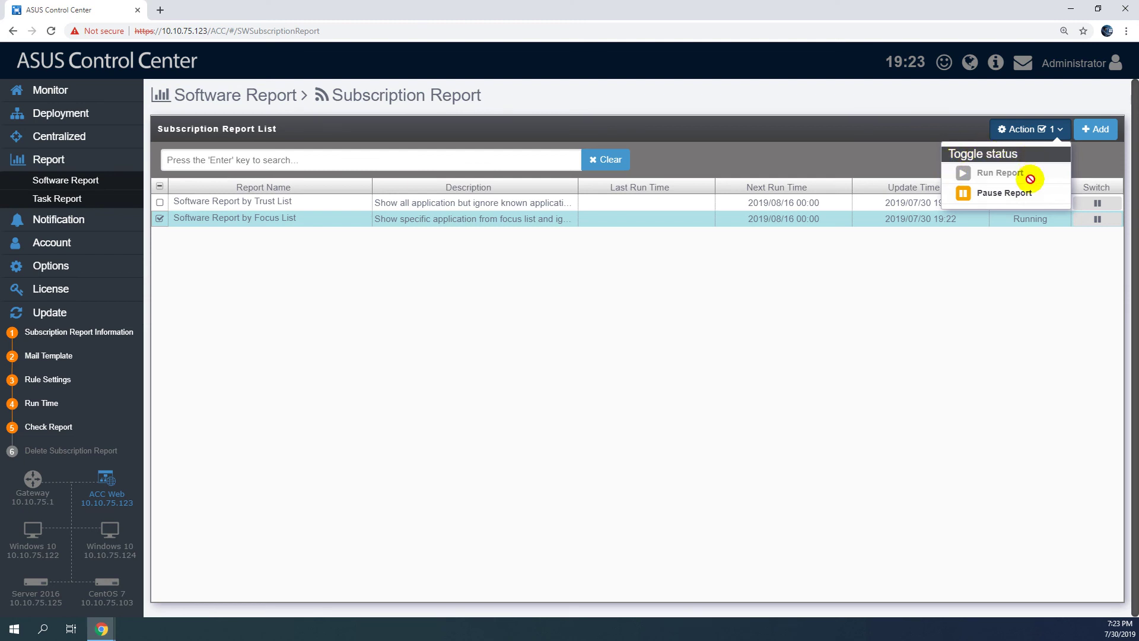
left_click(997, 193)
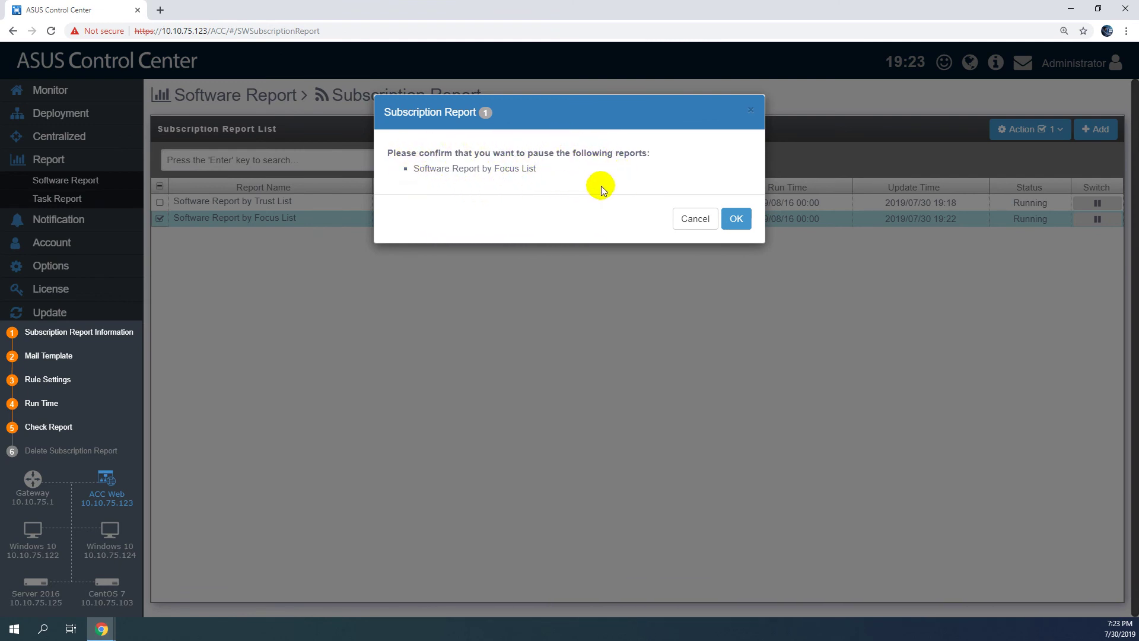
left_click(738, 219)
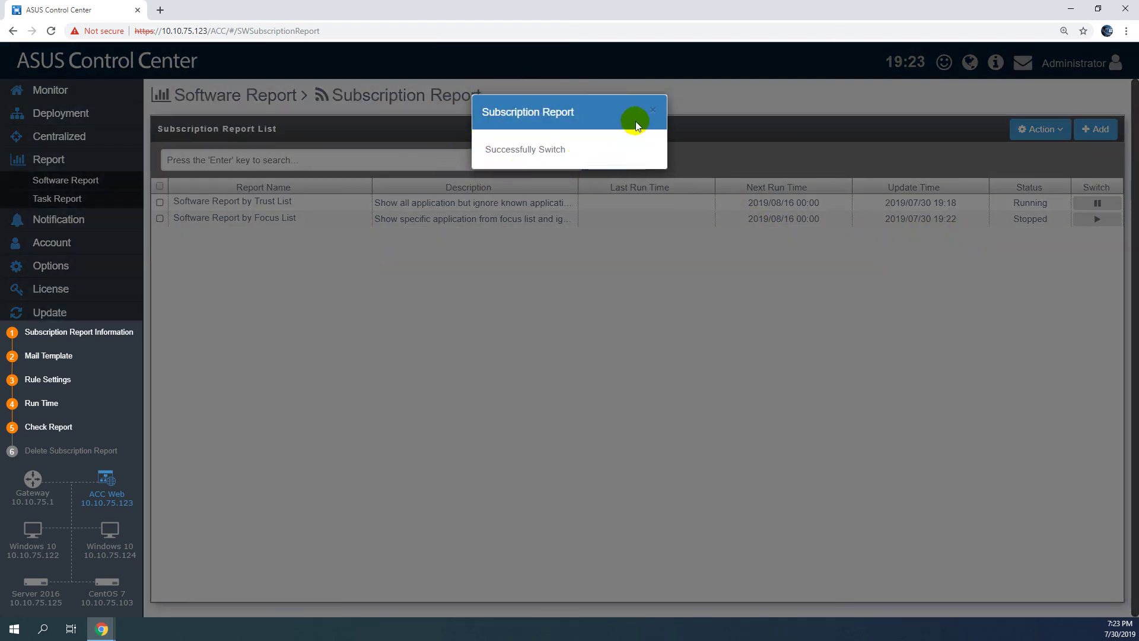
left_click(653, 114)
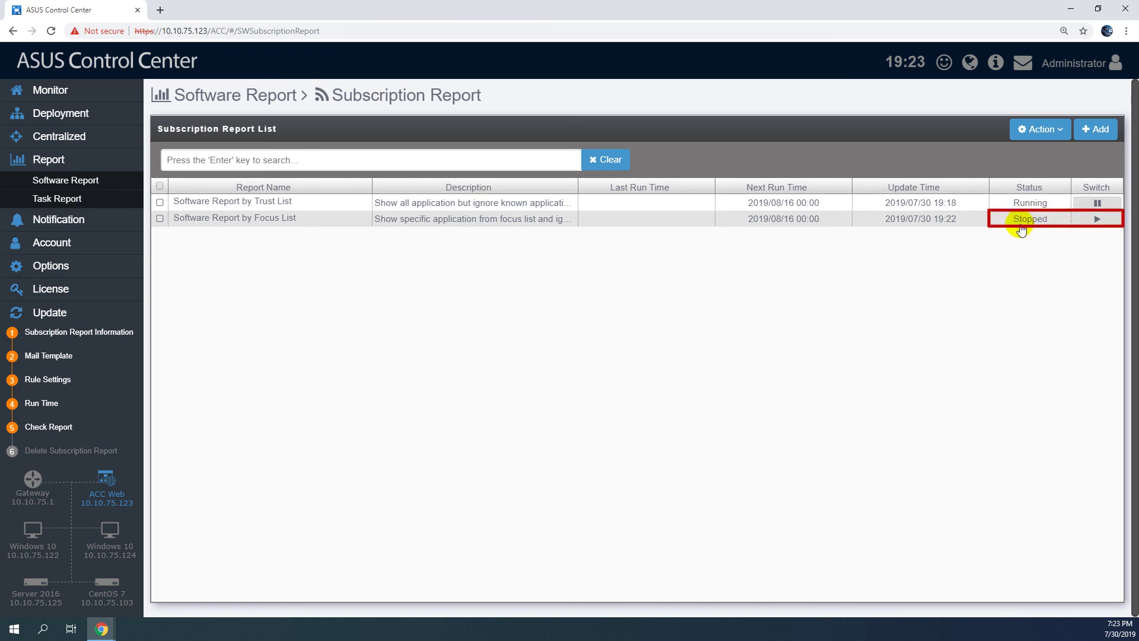
left_click(1096, 219)
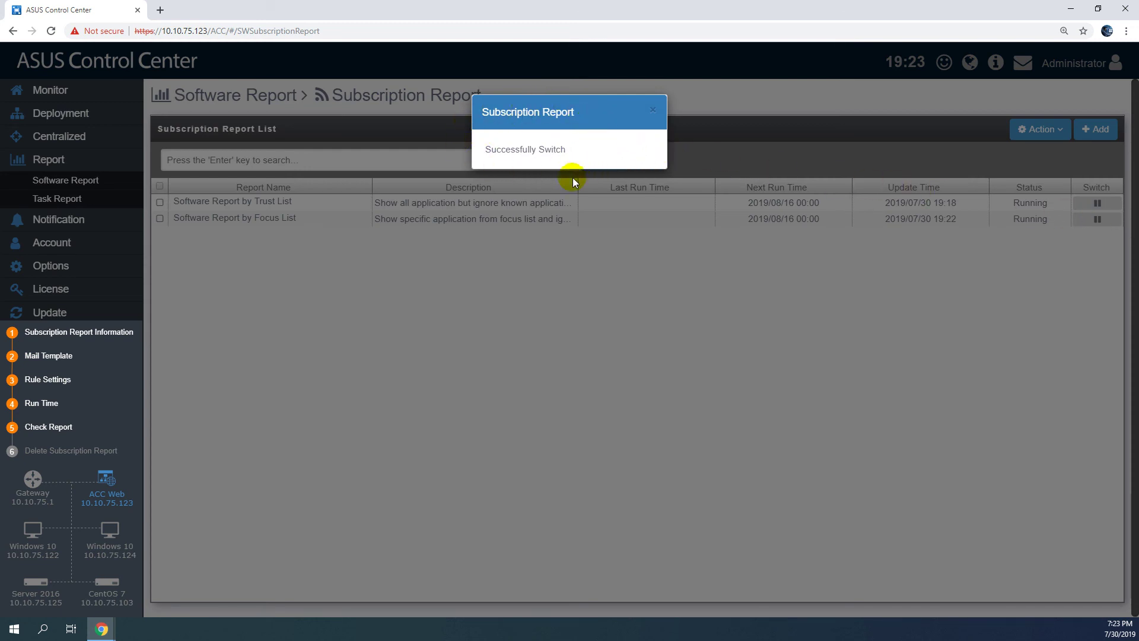
left_click(654, 111)
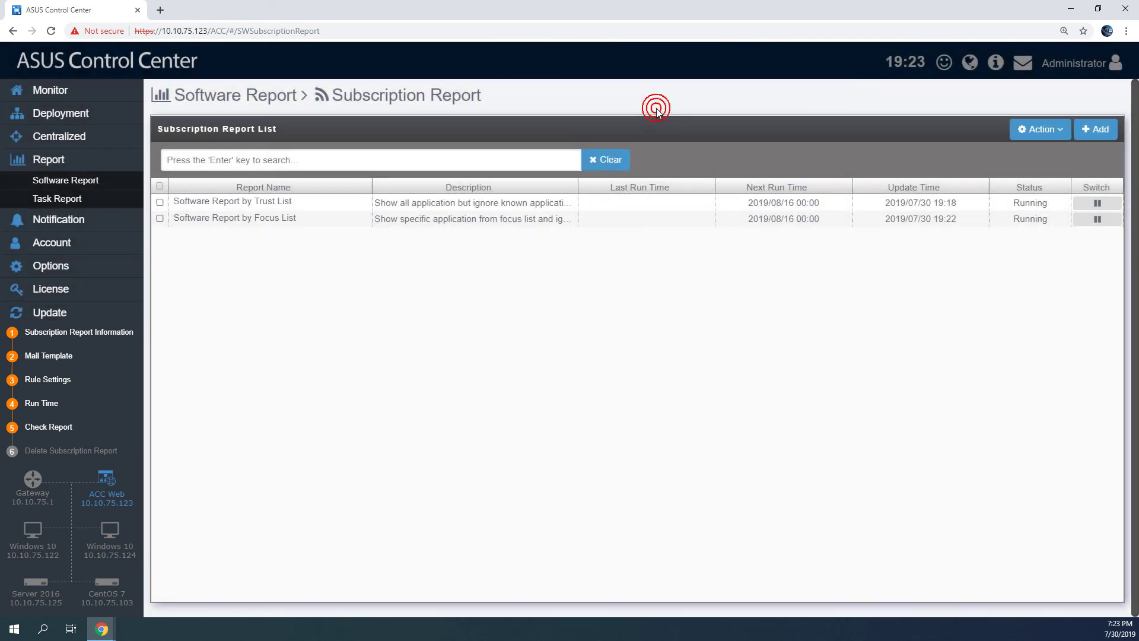
Step: Open the "Software Report by Focus List" subscription report and delete it
left_click(273, 221)
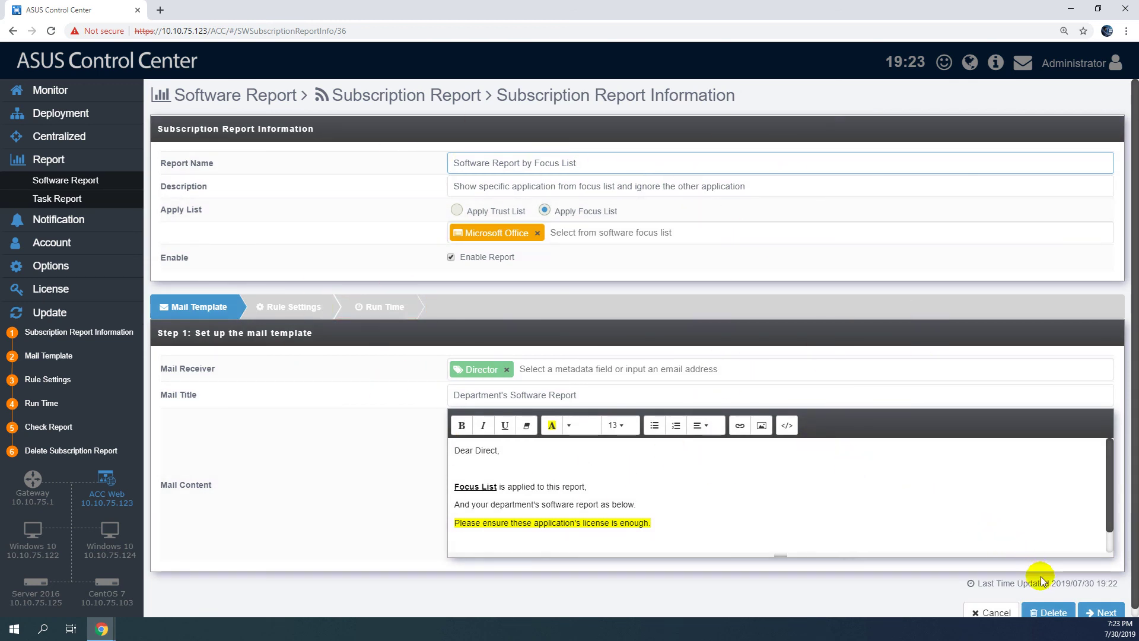
left_click(1050, 613)
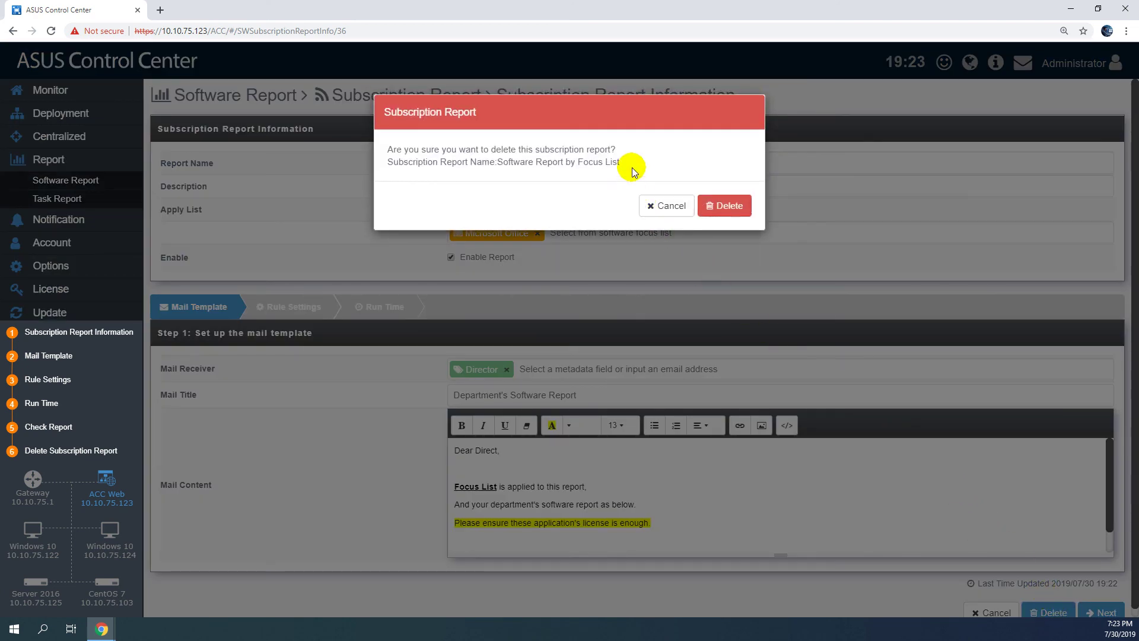
left_click_drag(617, 161, 506, 166)
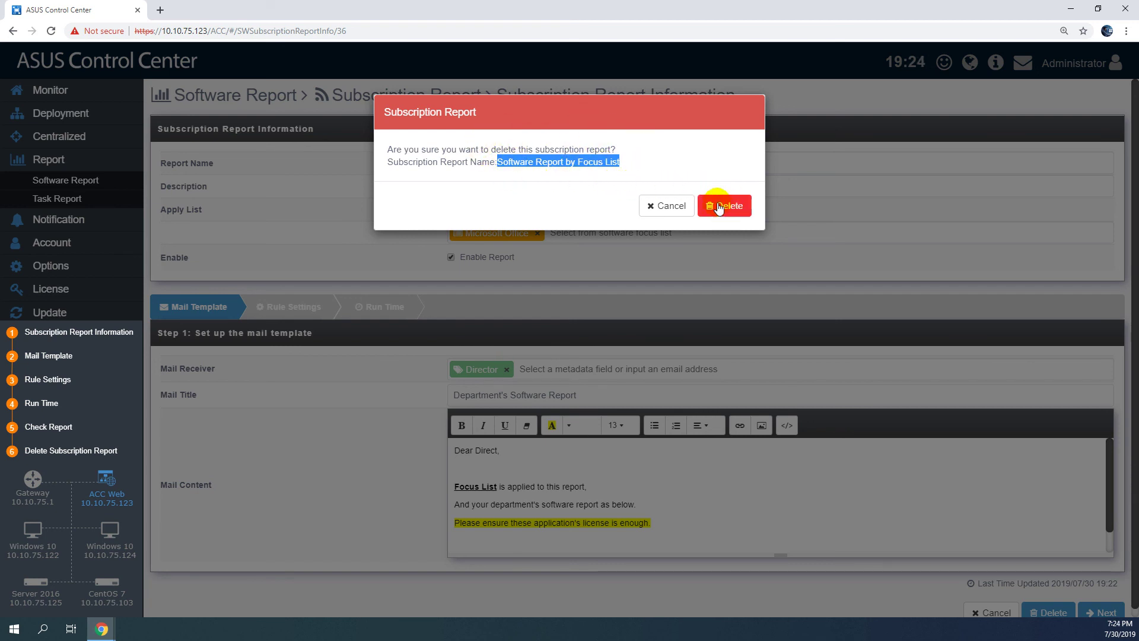
left_click(739, 206)
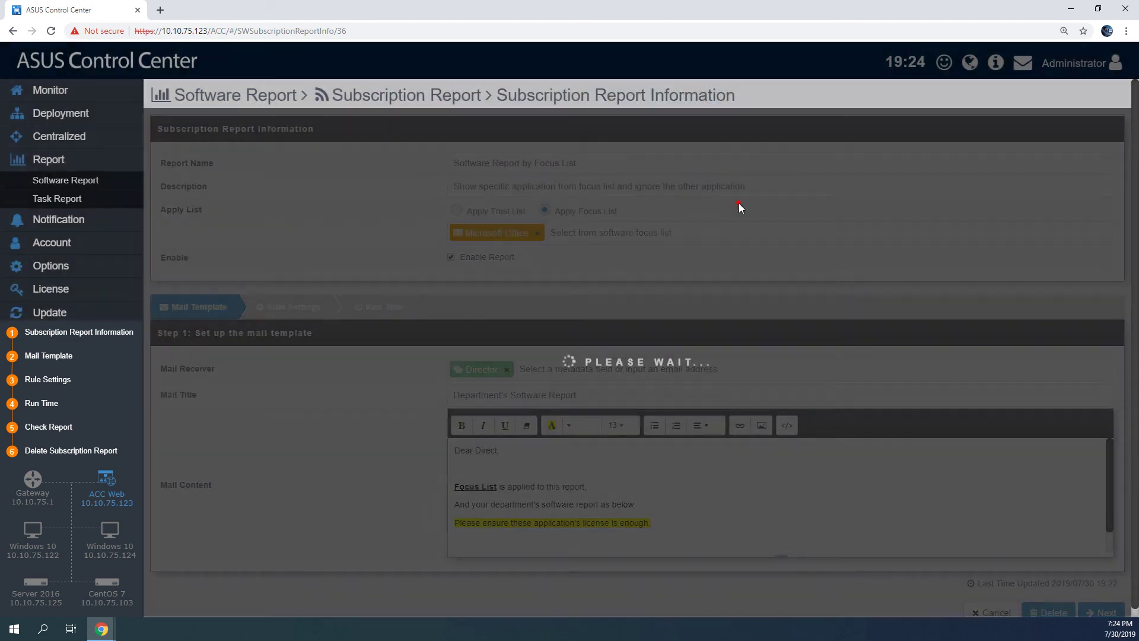